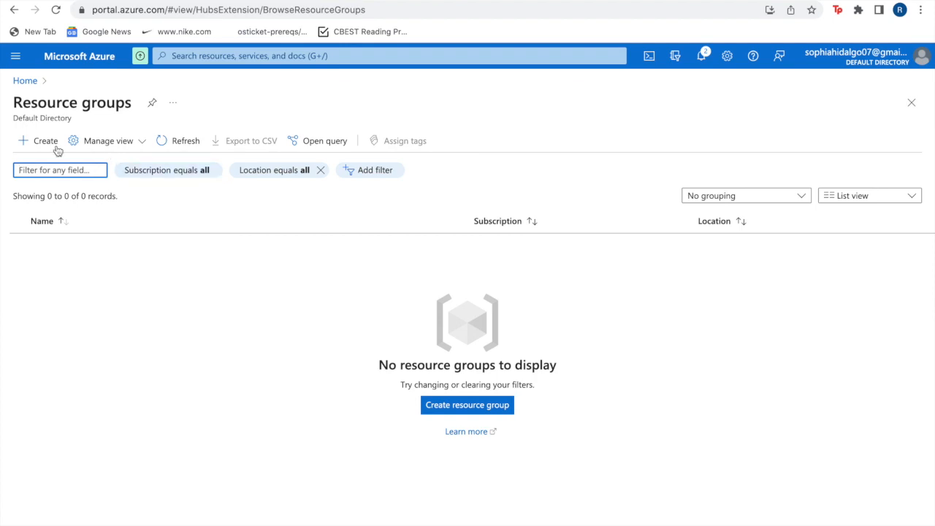
Create a resource group named osTicket in the (US) West US 3 region under Azure subscription 1.
click(48, 143)
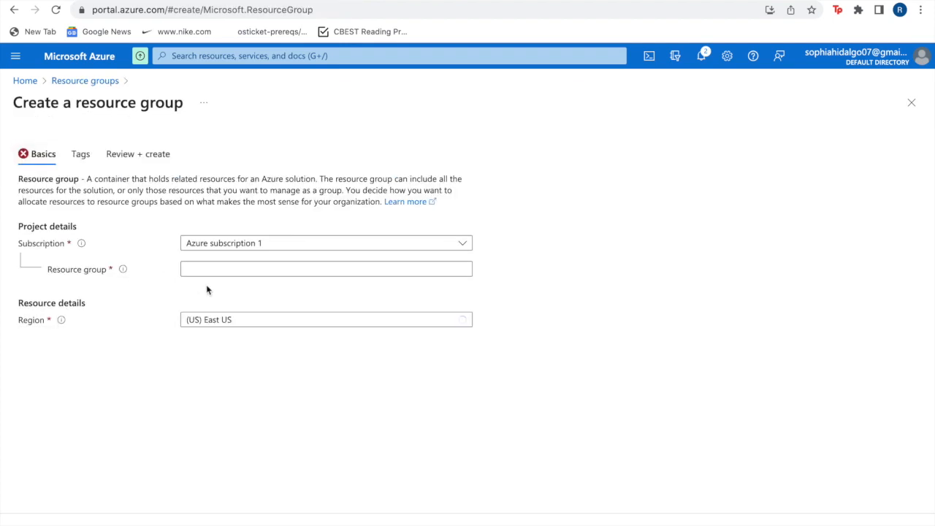
click(205, 269)
text(Os)
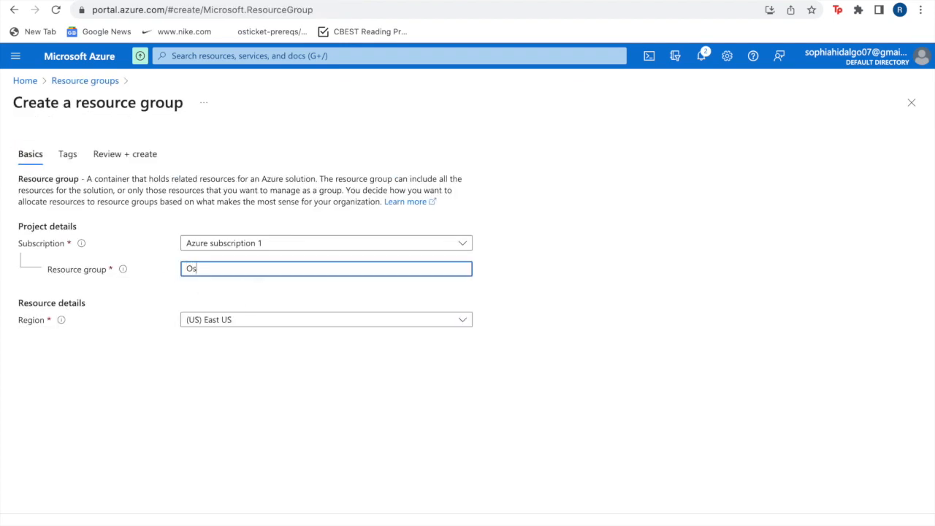
text(sTicket)
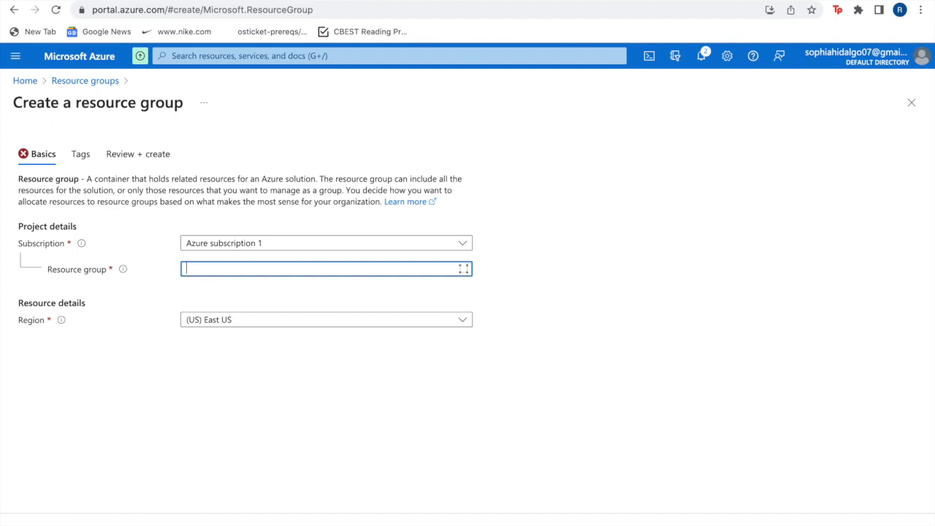
click(212, 321)
click(241, 467)
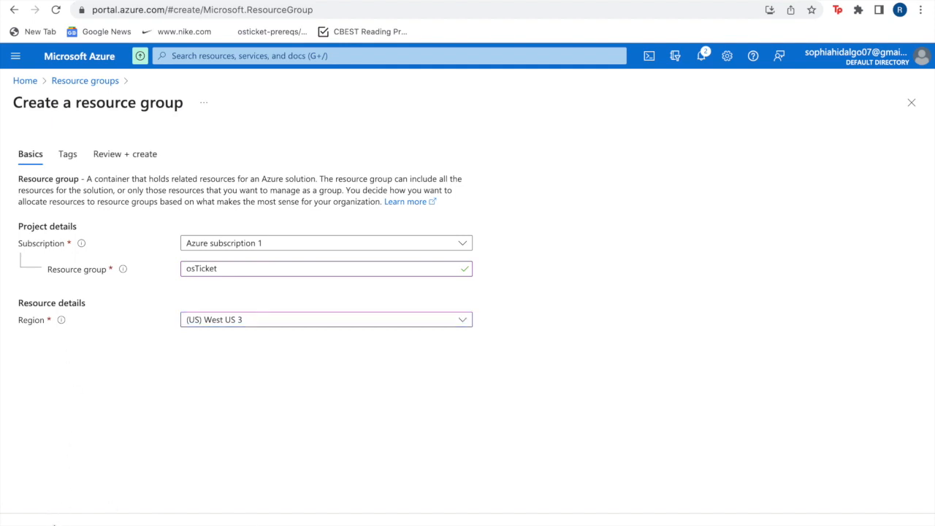
click(54, 525)
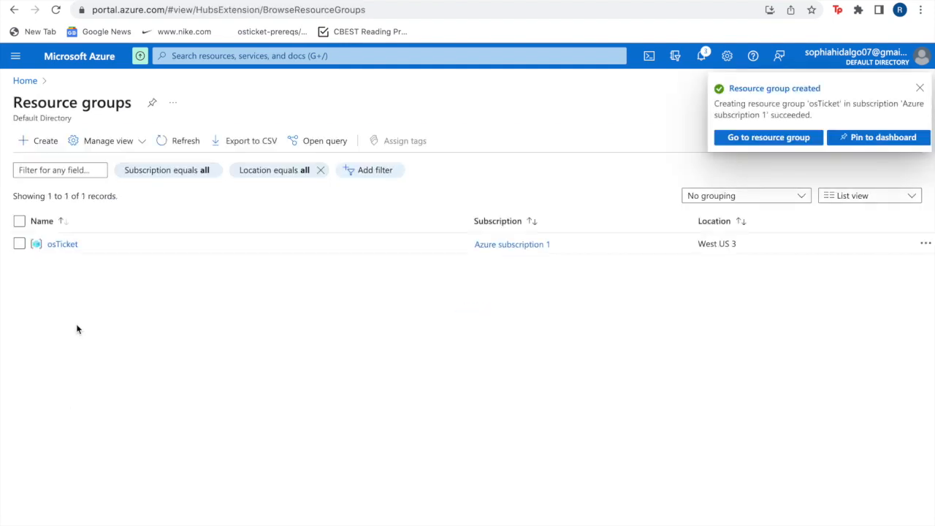
Return to the portal home page, reload it and check the full list of recent resources.
click(33, 87)
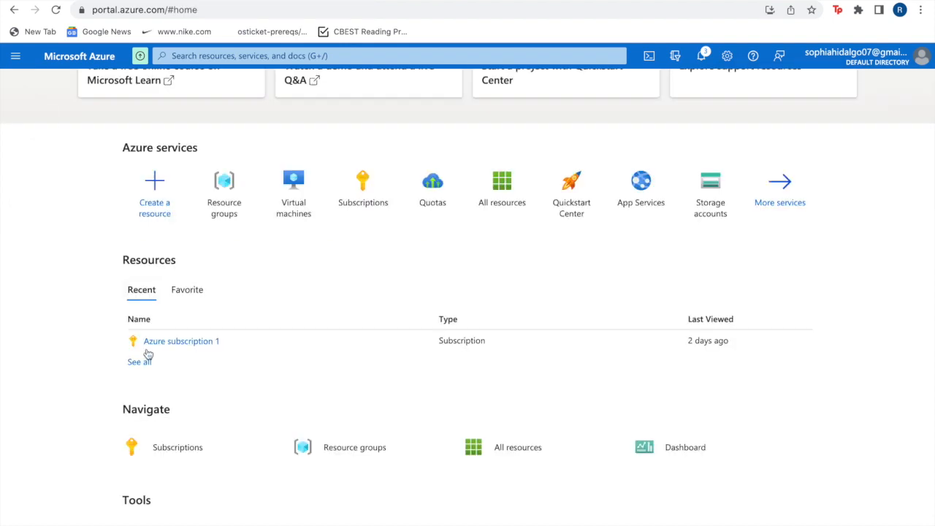
click(57, 10)
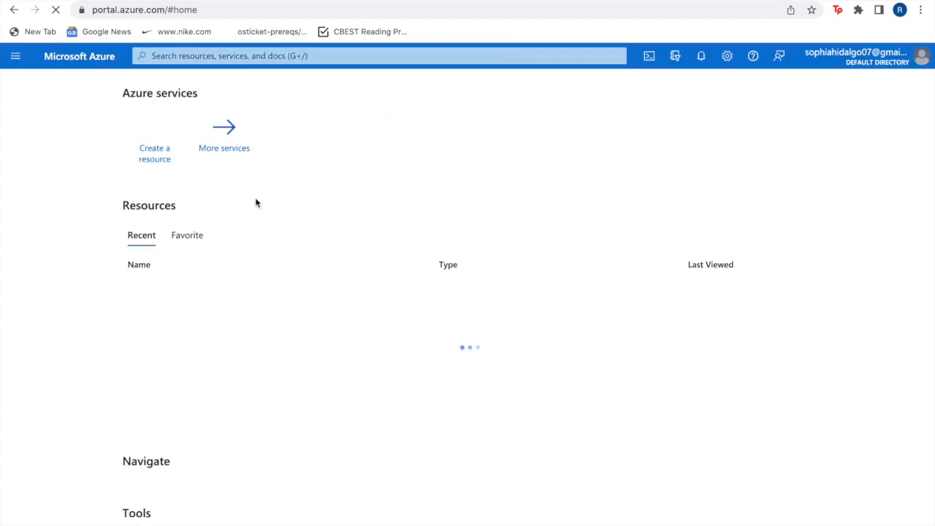
scroll(214, 485, down, 2)
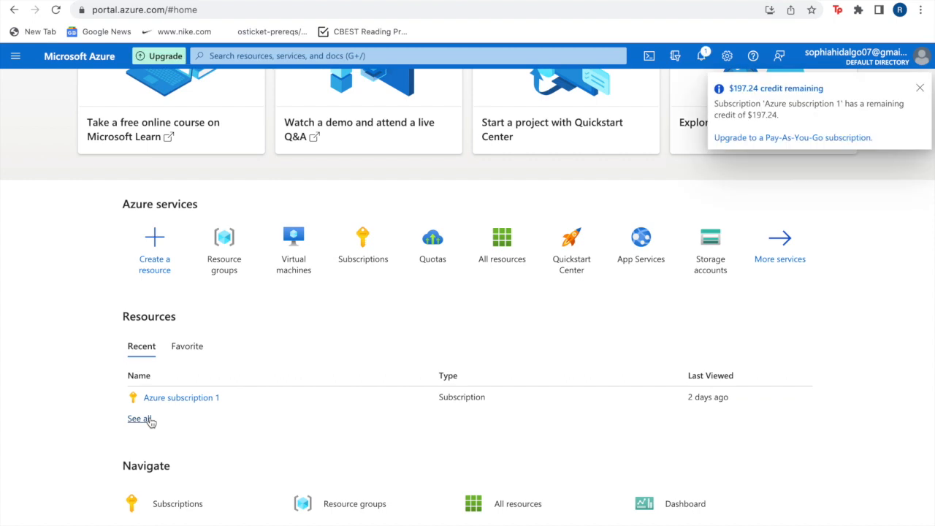
click(149, 420)
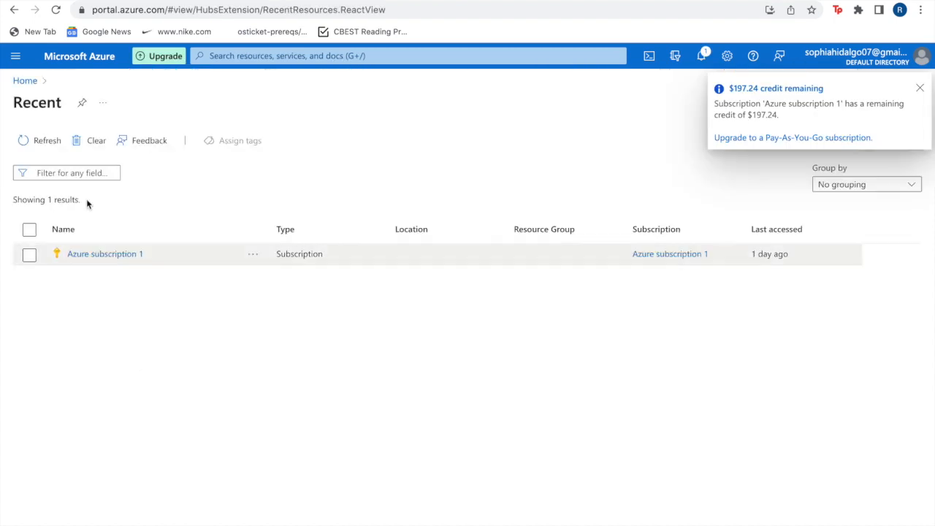
click(26, 86)
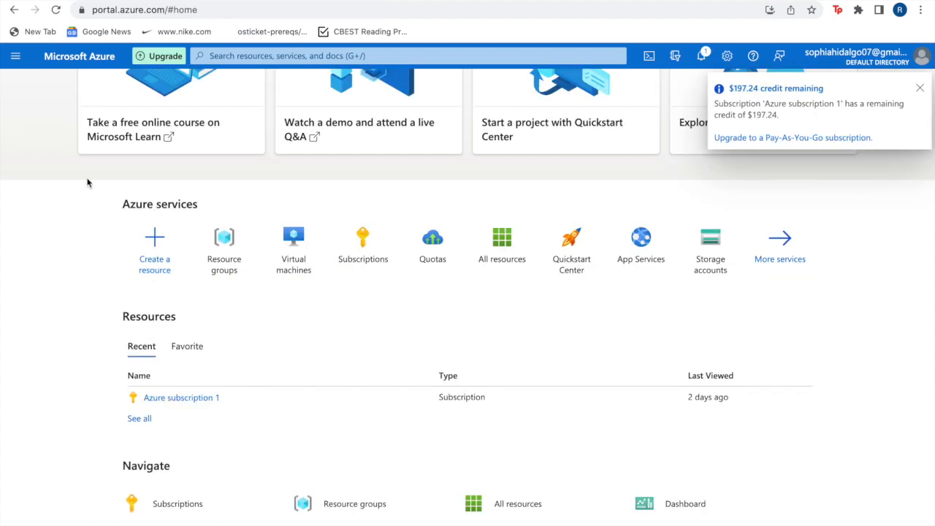
click(57, 10)
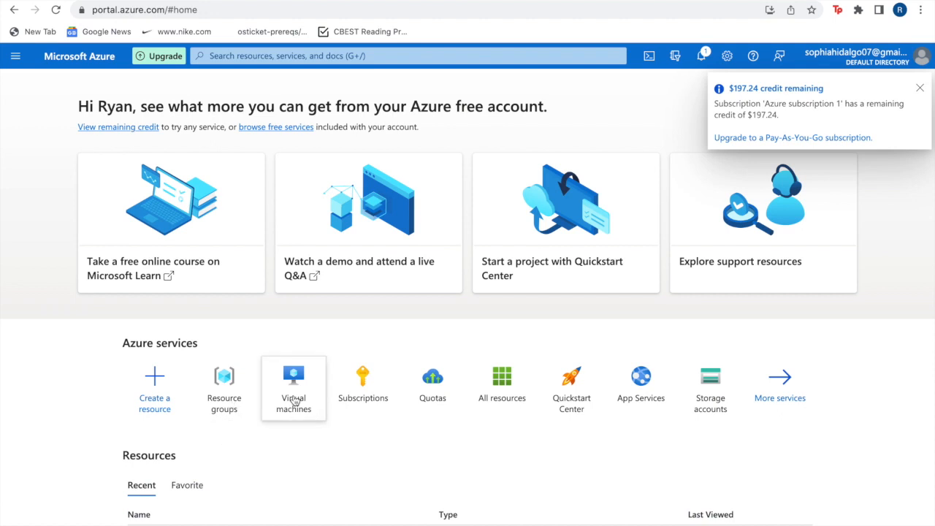
Start creating a new Azure virtual machine hosted by Azure.
click(294, 401)
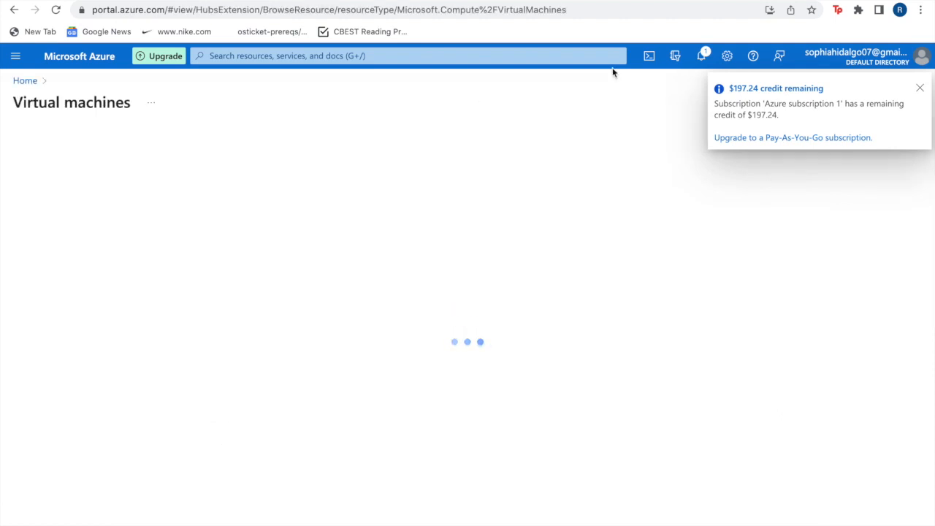
click(700, 61)
click(702, 62)
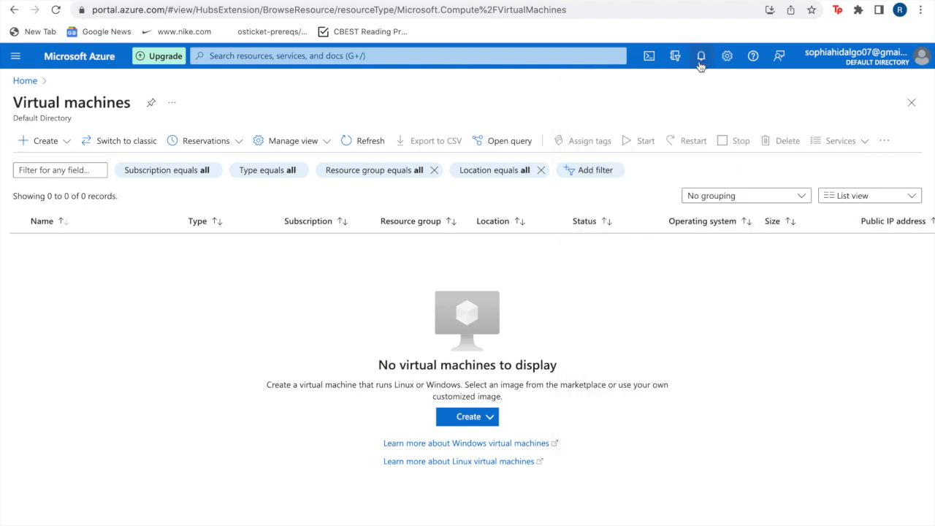
click(458, 421)
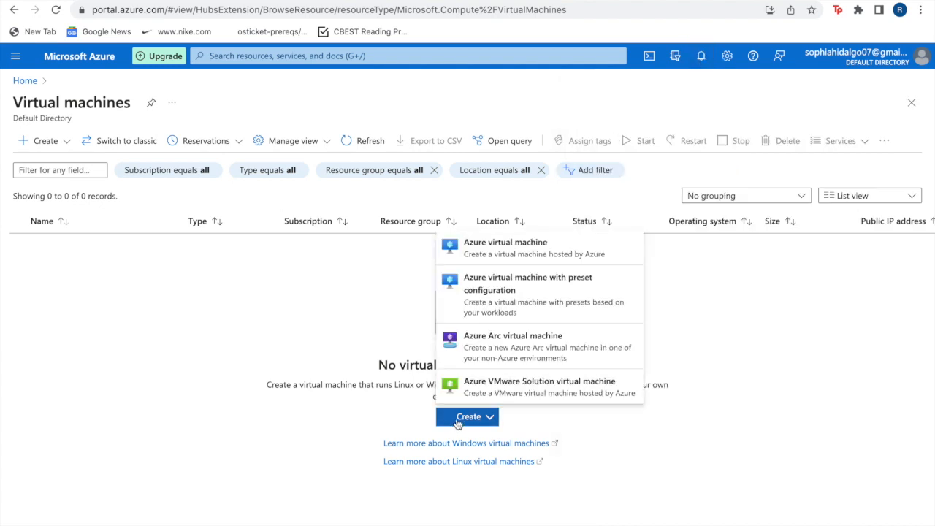
click(491, 261)
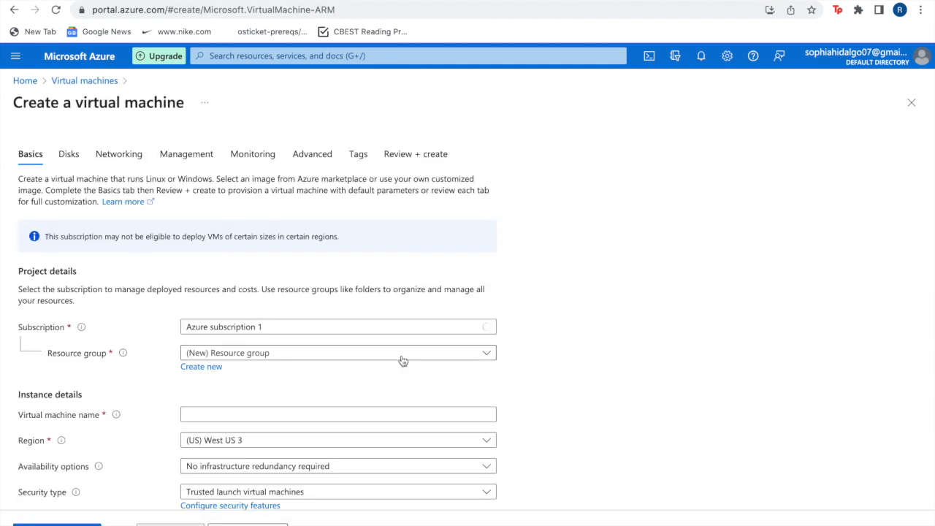
Assign the virtual machine to the osTicket resource group and name it VM-osTicket.
scroll(402, 357, down, 2)
click(313, 298)
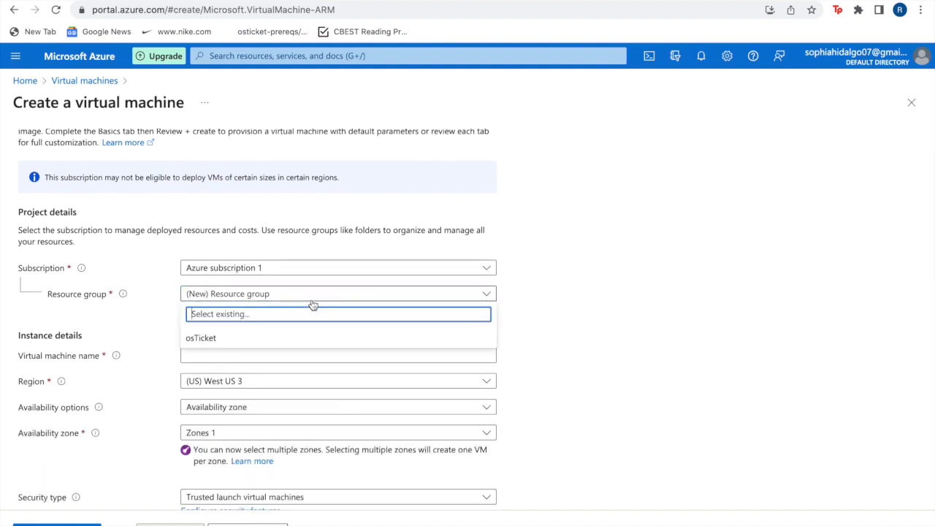
click(290, 338)
scroll(235, 299, down, 3)
click(233, 262)
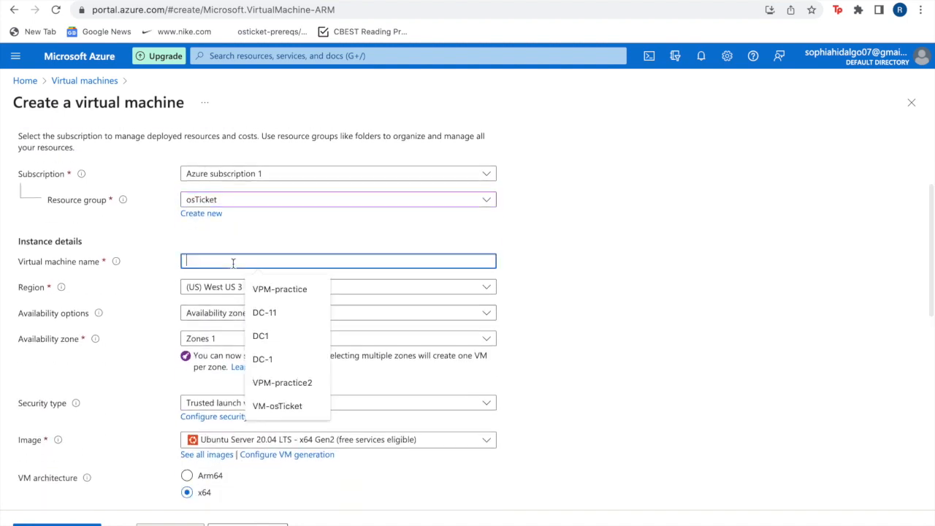
text(VM)
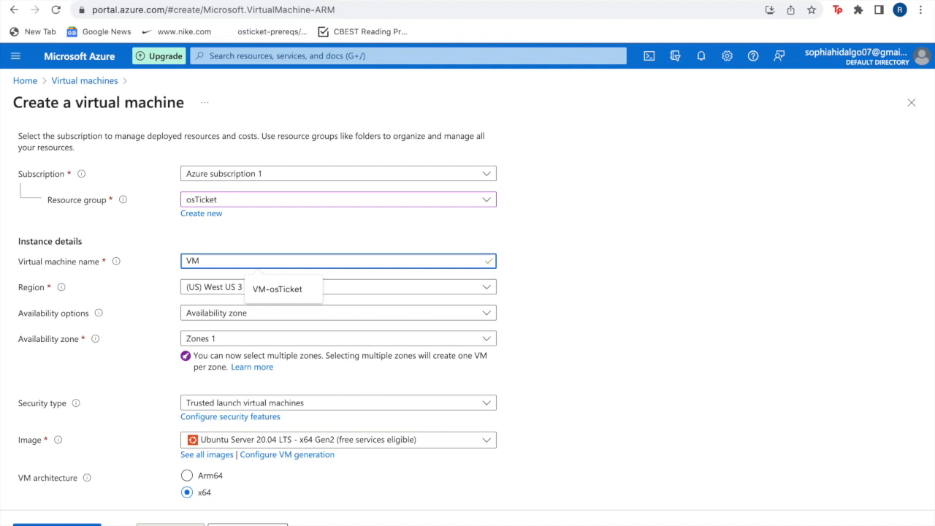
click(267, 292)
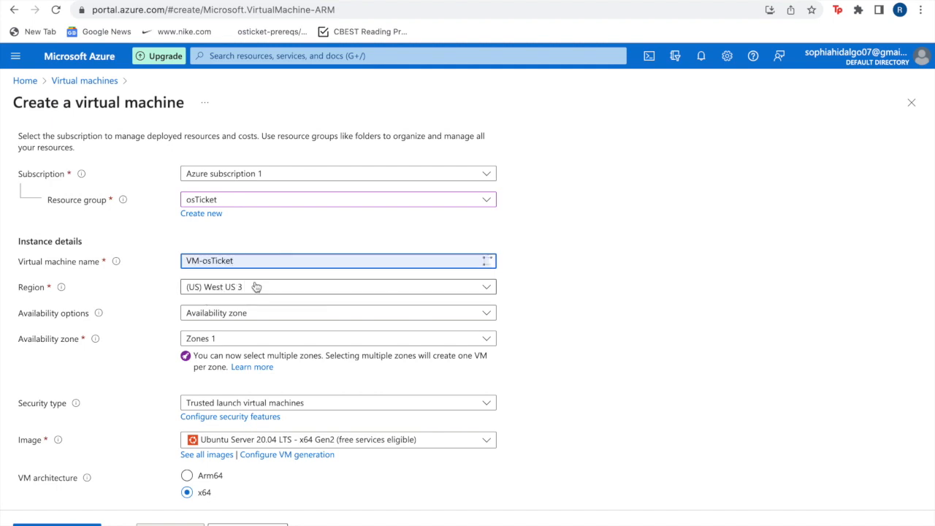
Change the virtual machine's security type to Standard and confirm reverting from Trusted launch.
scroll(238, 347, down, 2)
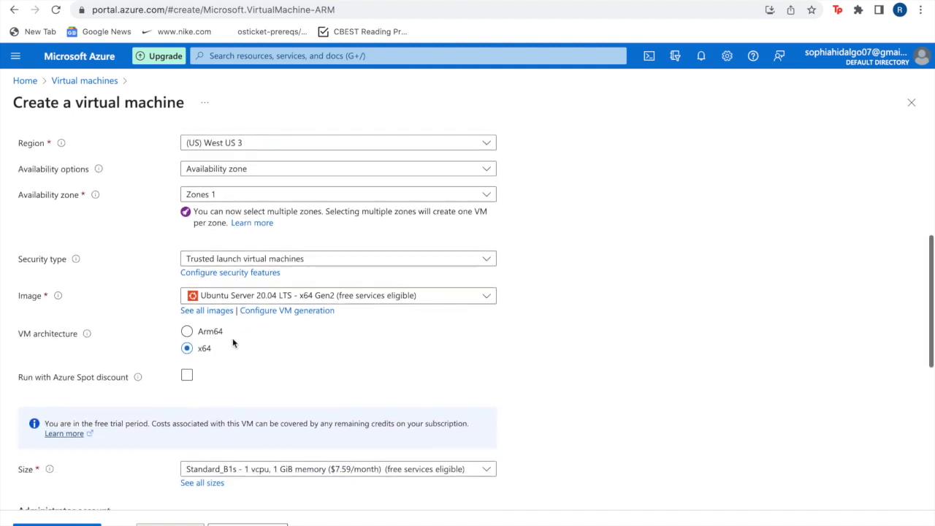
click(238, 264)
click(229, 277)
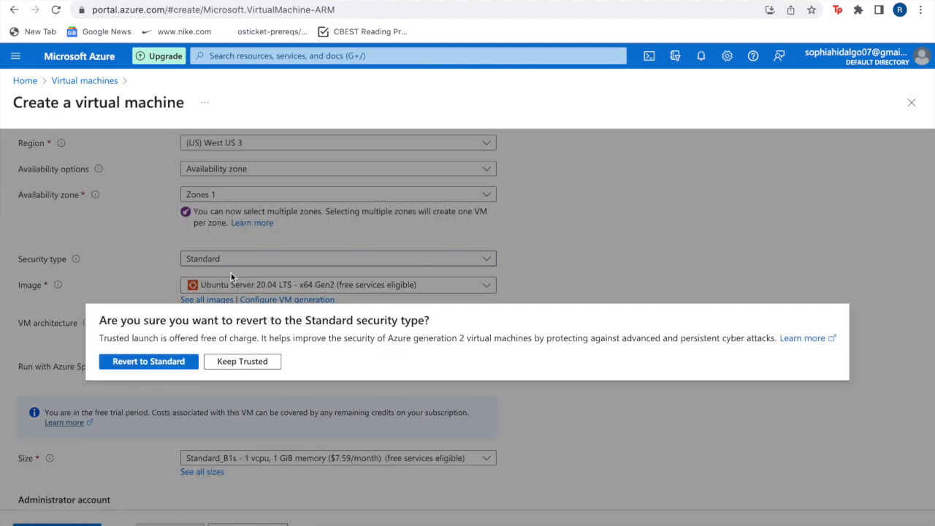
click(184, 368)
Choose the Windows 10 Pro, version 22H2 - x64 Gen2 image and the Standard_D4s_v3 size with 4 vcpus and 16 GiB memory.
click(301, 284)
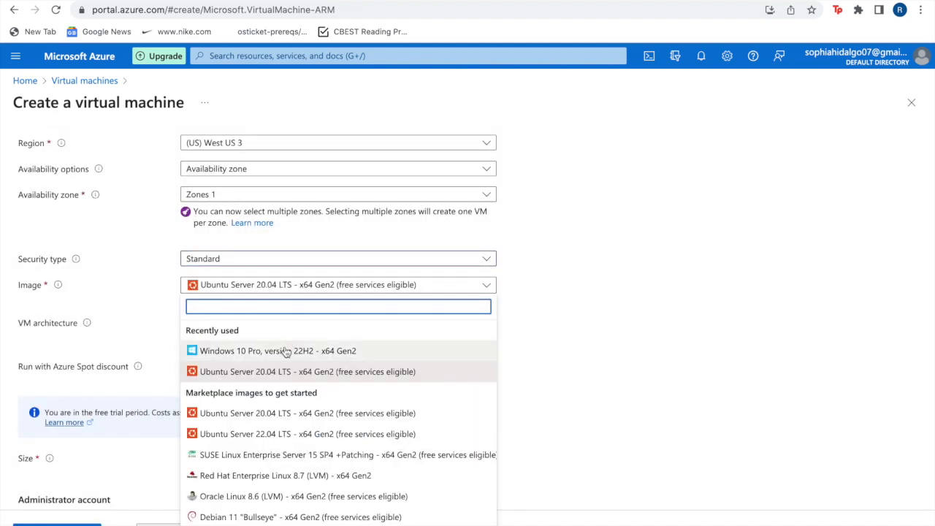
click(286, 352)
scroll(285, 351, down, 3)
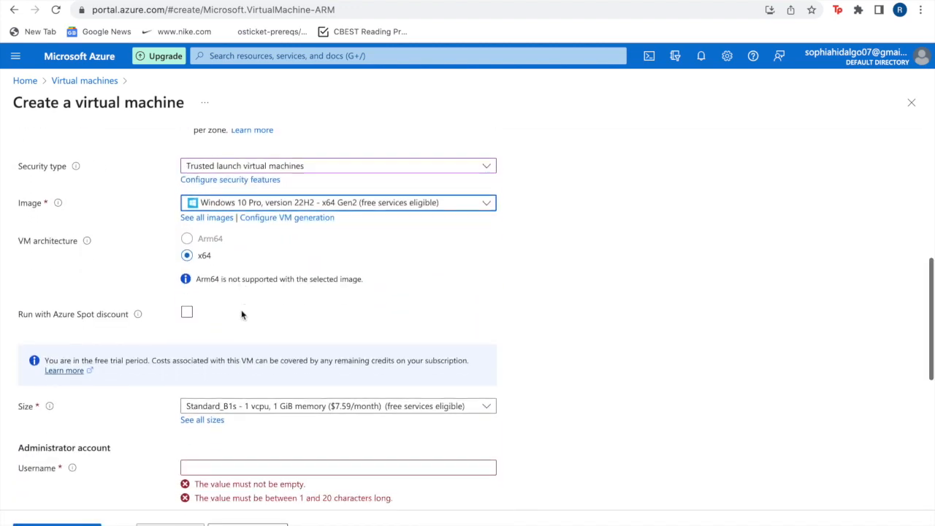
click(263, 366)
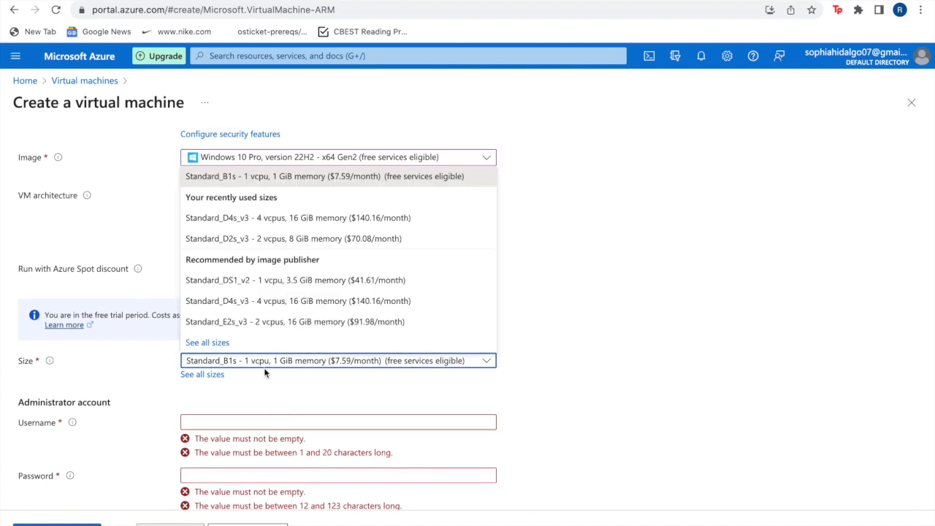
click(263, 218)
Set the administrator account's username to labuser.
scroll(268, 328, down, 3)
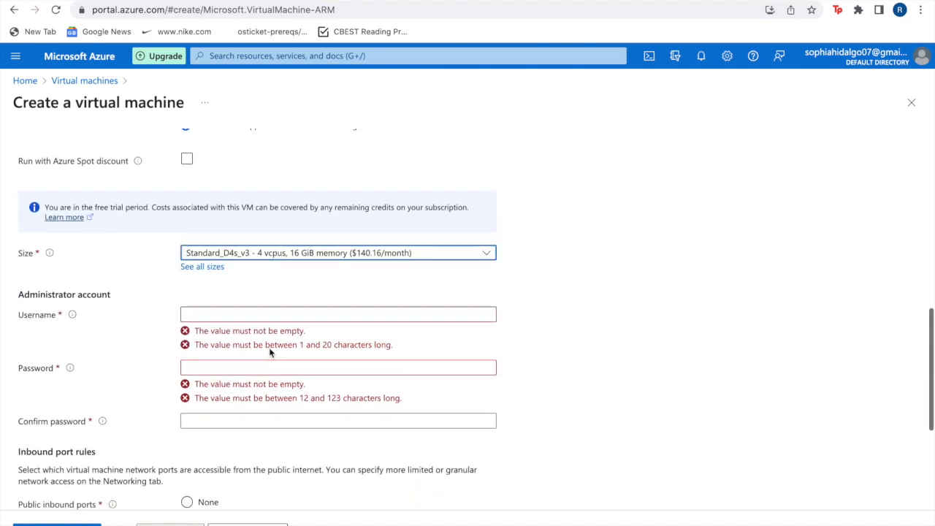
click(242, 302)
text(k)
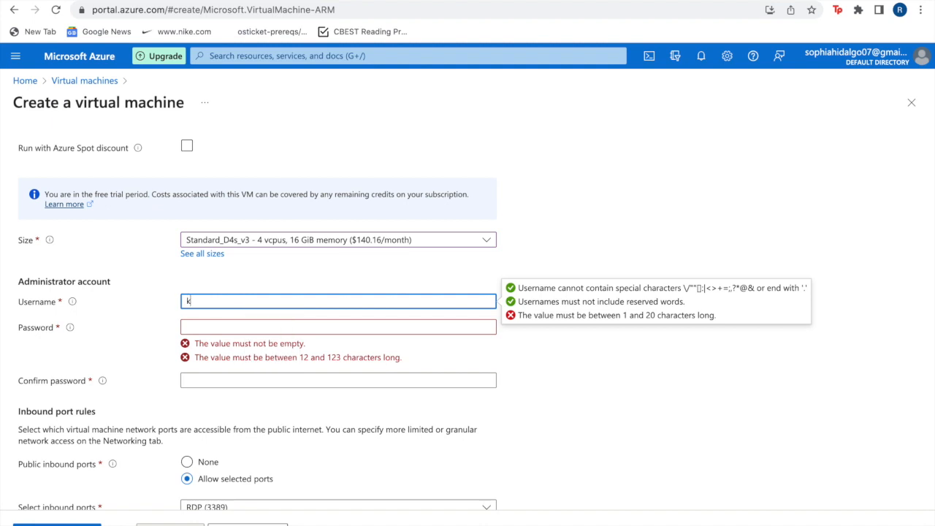
text(labuser)
key(Tab)
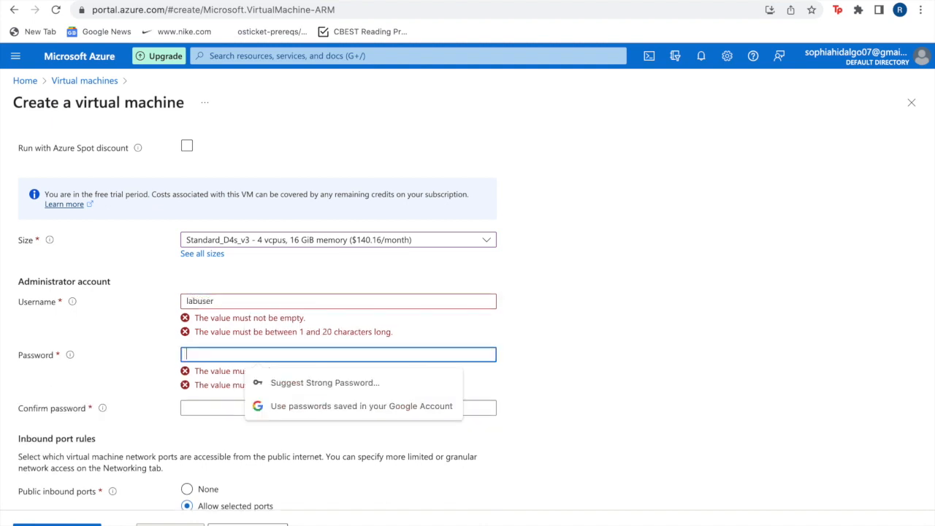
Enter the administrator account password and re-enter it from scratch.
text(••)
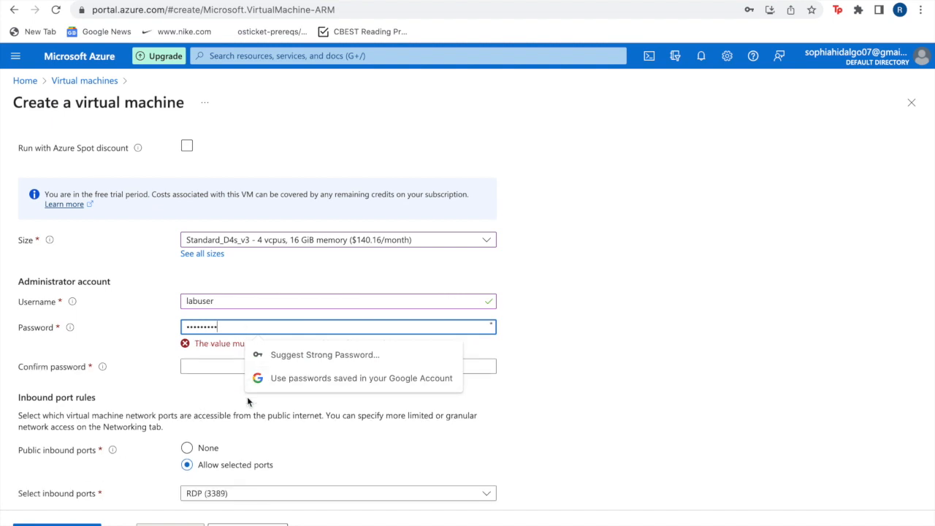
text(•)
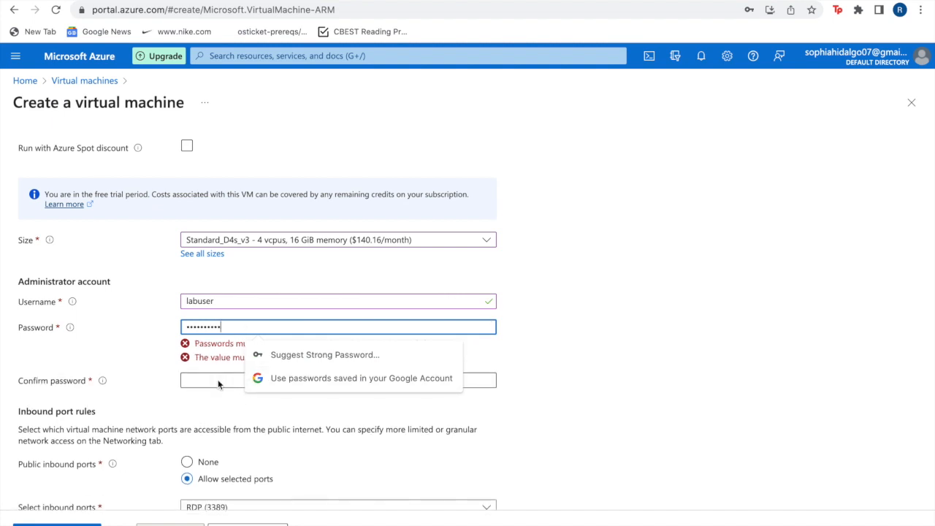
click(217, 381)
click(250, 325)
key(ctrl+a)
text(••)
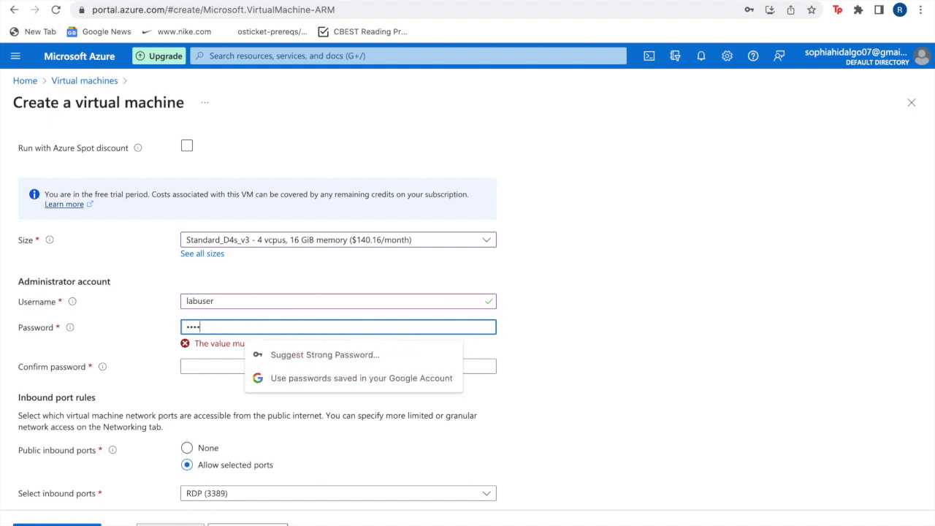
text(•)
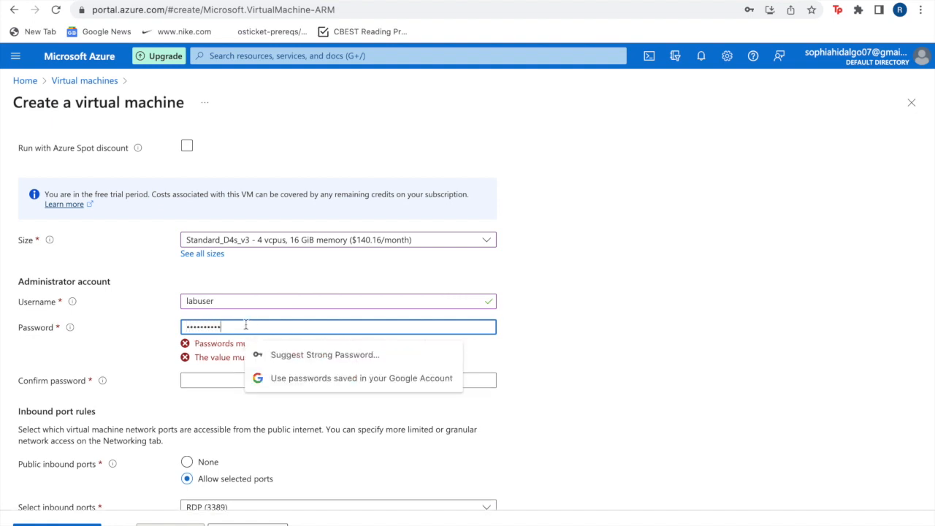
Fill in the password confirmation and lengthen the administrator password to meet the 12-character minimum.
click(205, 383)
click(208, 371)
text(•)
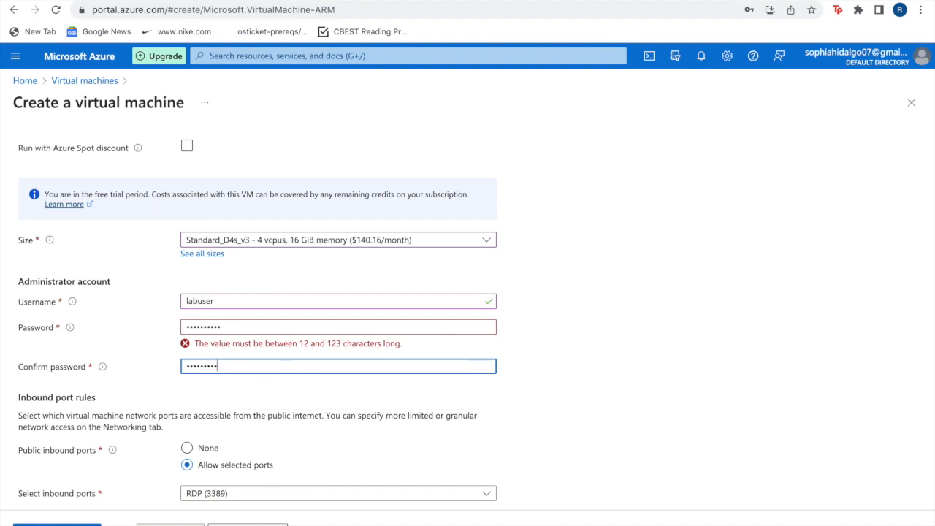
click(227, 327)
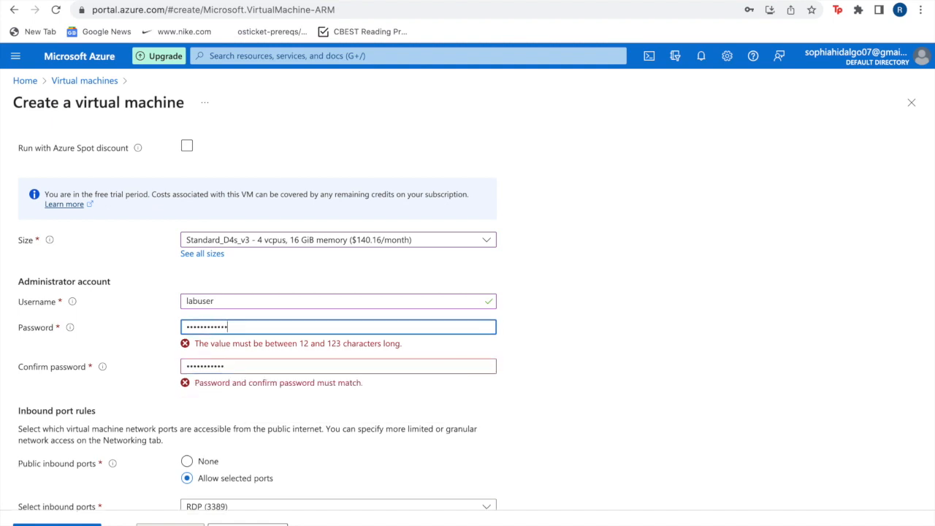
text(•)
Clear the administrator account password and enter it from scratch.
click(265, 353)
double_click(264, 352)
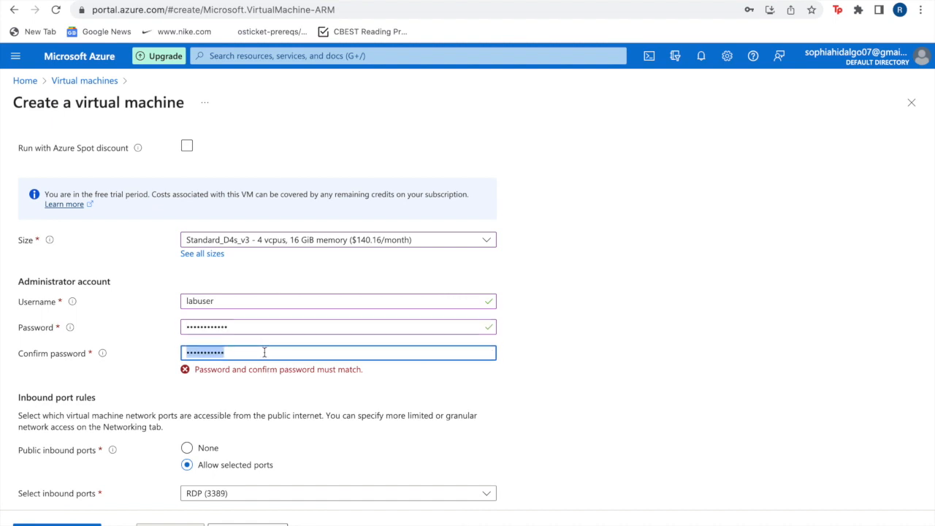
double_click(248, 327)
key(BackSpace)
text(•)
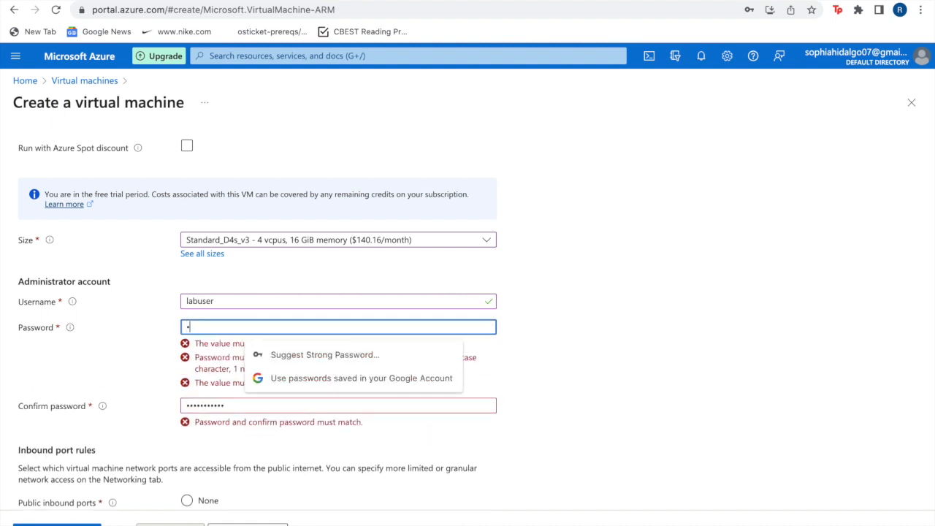
text(••••••••••)
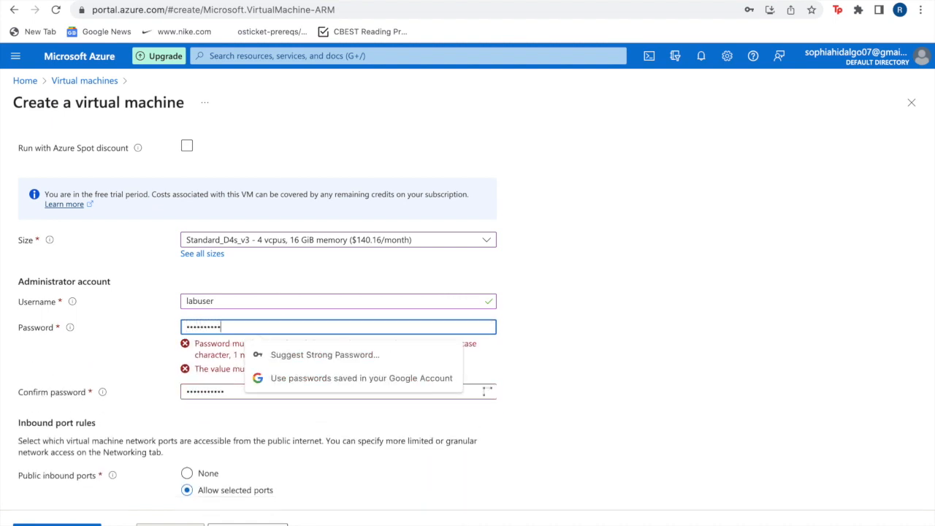
Re-enter the administrator password confirmation from scratch and add the missing character to the password so both match.
double_click(227, 366)
text(•)
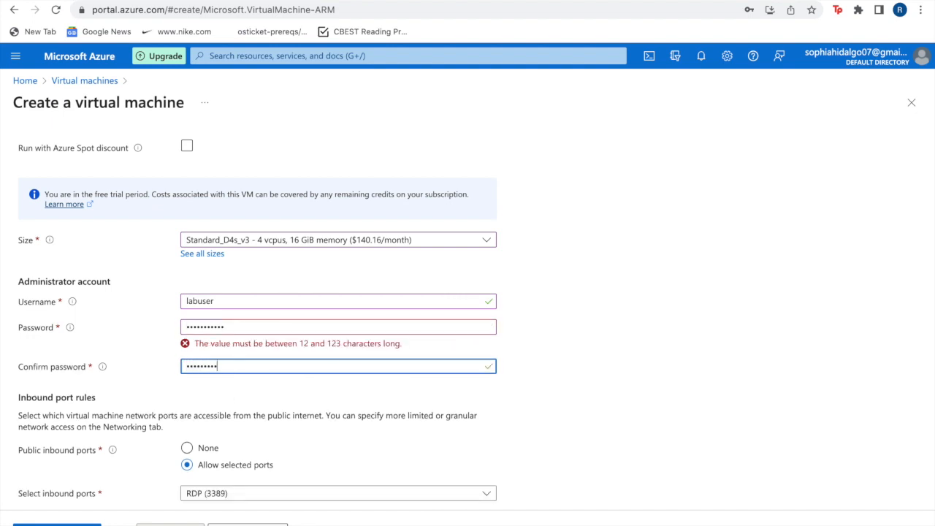
key(BackSpace)
key(BackSpace)
key(BackSpace)
key(BackSpace)
key(BackSpace)
key(BackSpace)
text(••)
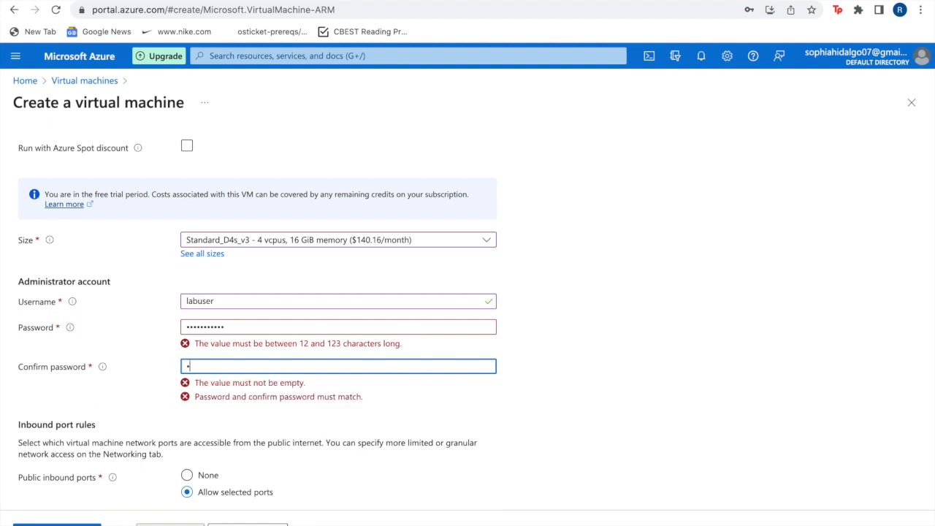
text(•••••••••)
click(242, 328)
text(•)
Confirm having an eligible Windows 10/11 license with multi-tenant hosting rights.
scroll(327, 424, down, 3)
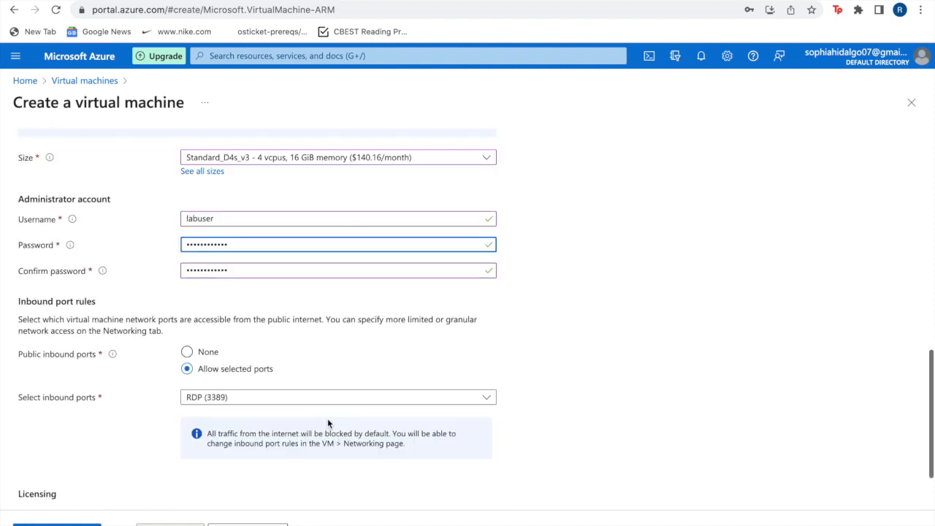
click(189, 440)
click(188, 440)
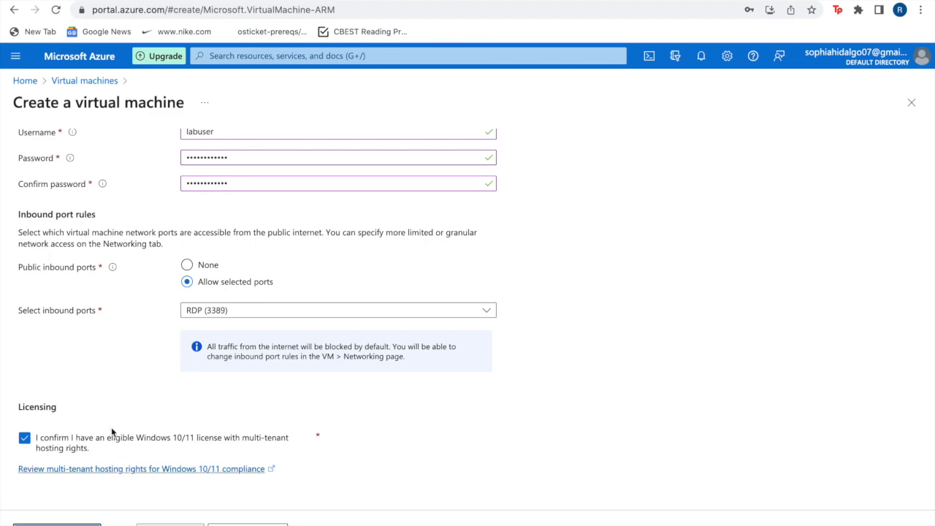
Check the virtual machine's networking settings, including virtual network, subnet, public IP, inbound ports and load balancing.
scroll(125, 416, up, 10)
scroll(153, 269, up, 2)
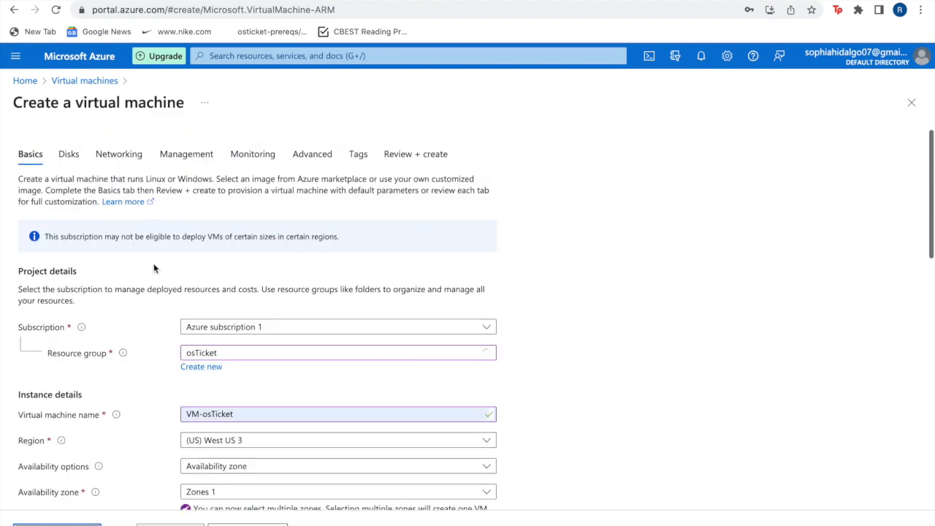
click(102, 157)
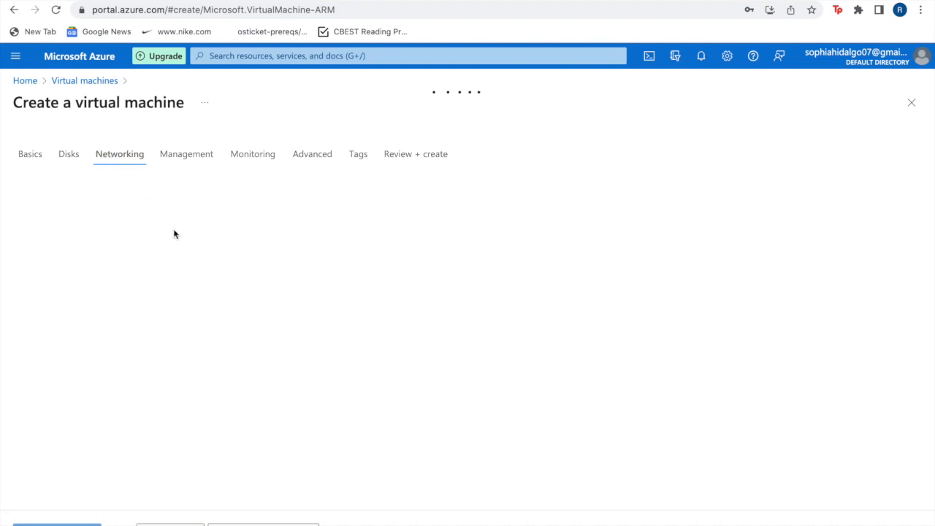
scroll(226, 334, down, 1)
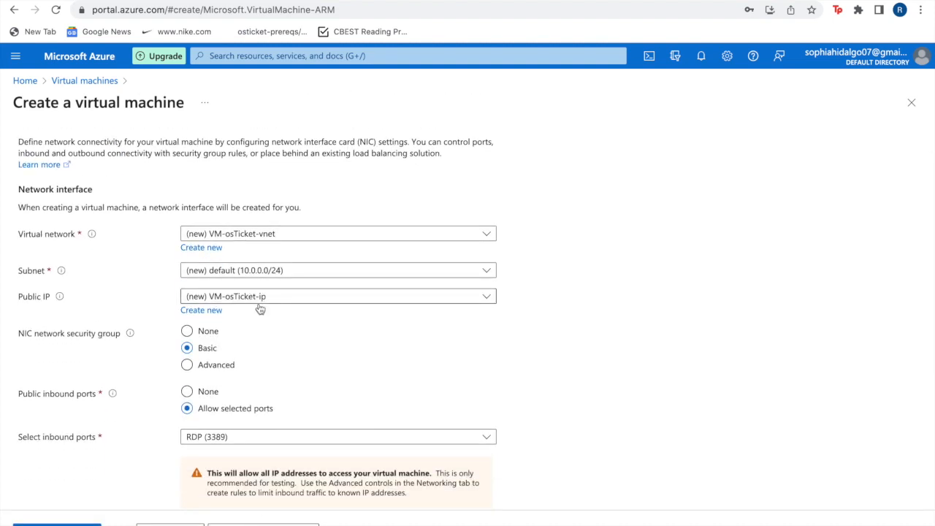
click(281, 301)
click(281, 306)
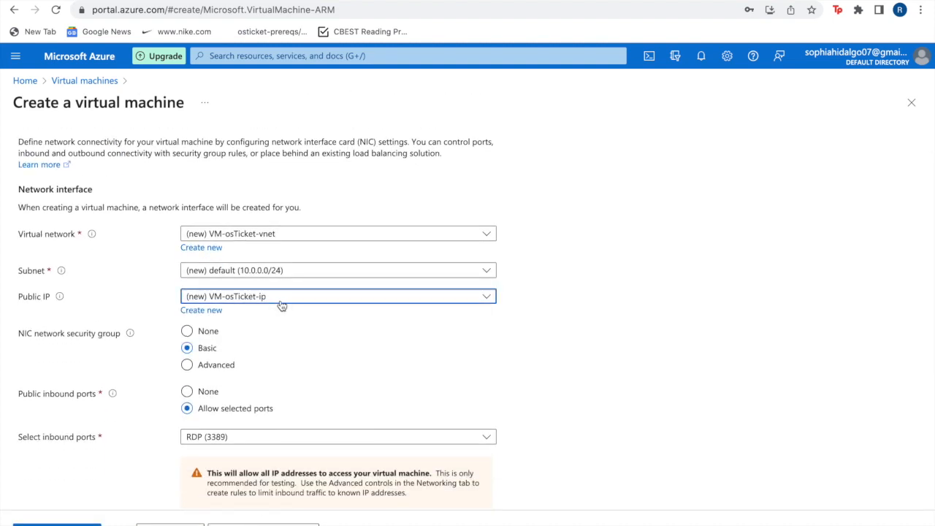
scroll(282, 305, down, 3)
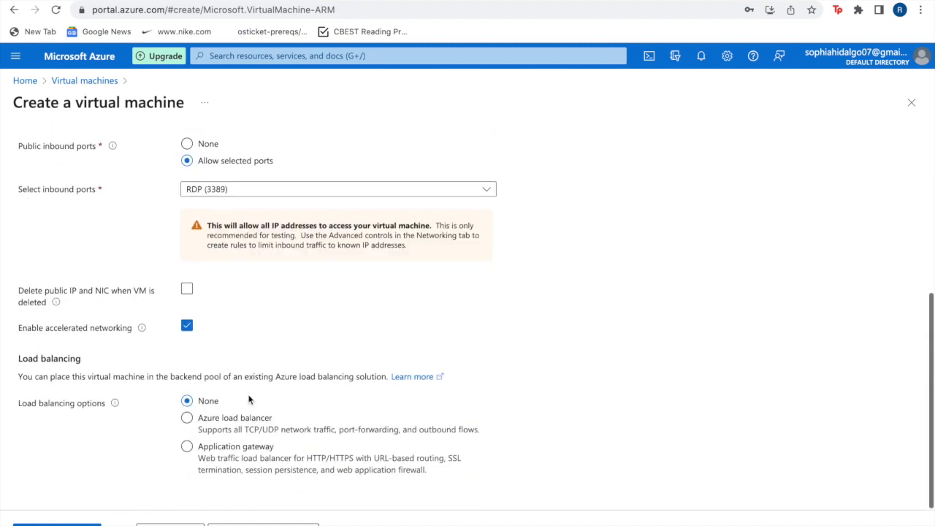
Validate the virtual machine configuration, look through its summary and create the virtual machine.
click(56, 524)
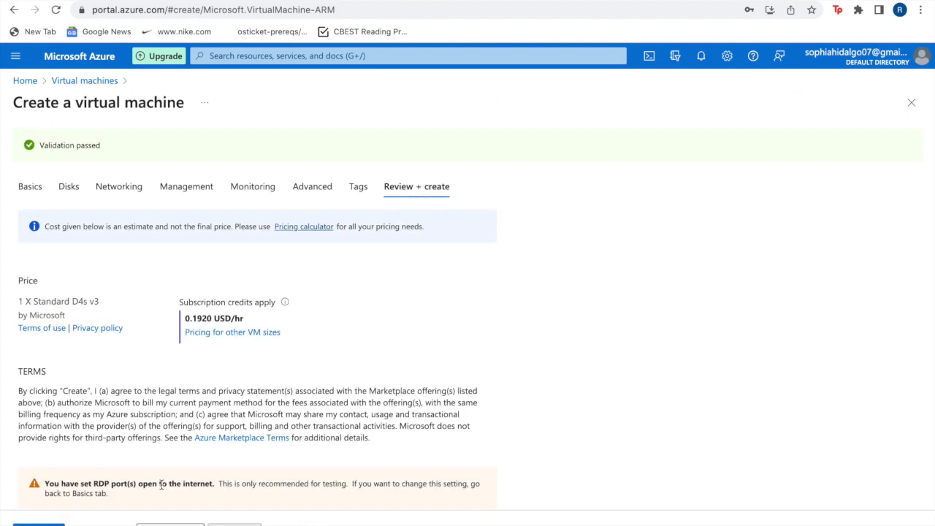
scroll(158, 470, down, 5)
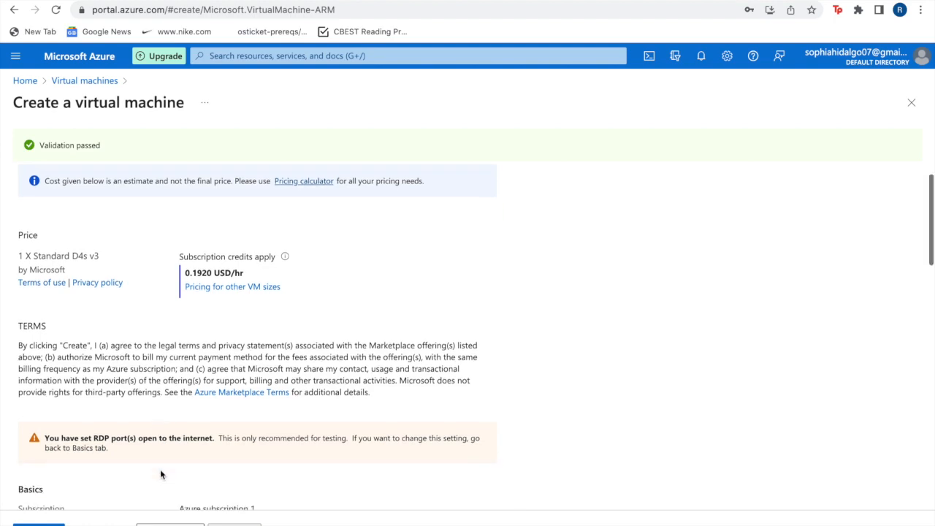
scroll(159, 475, down, 6)
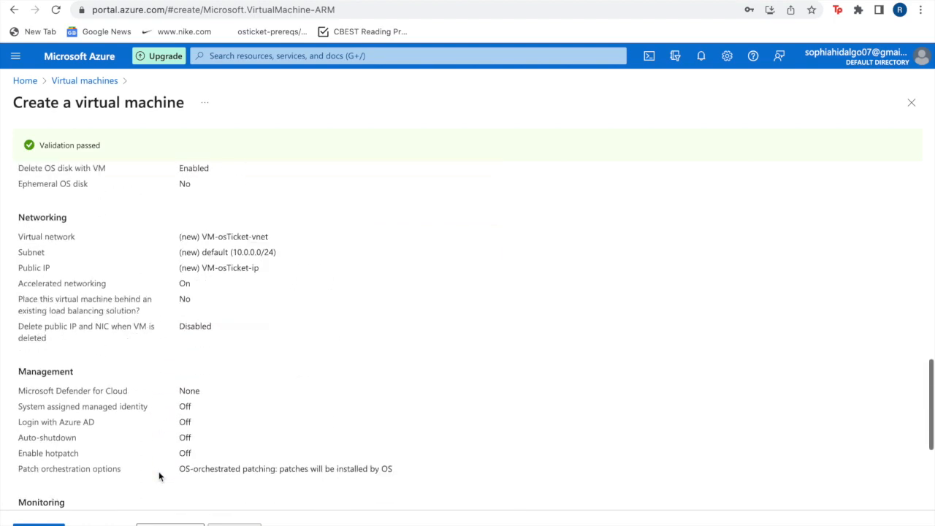
click(39, 525)
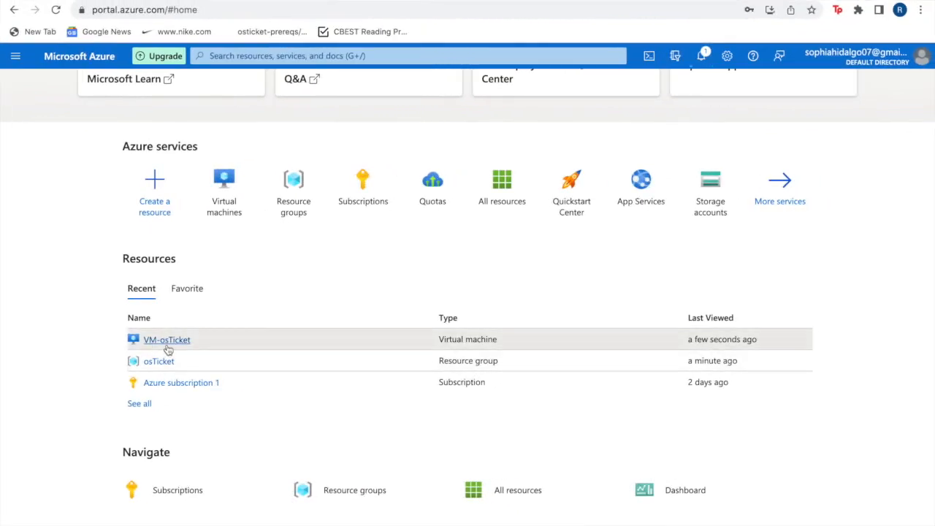
Open the VM-osTicket virtual machine's overview and copy its public IP address.
click(167, 340)
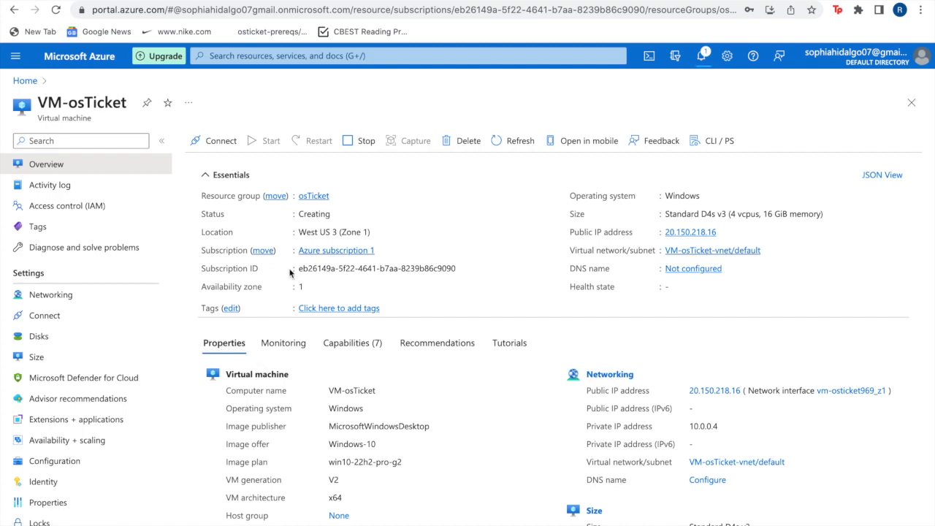
click(724, 231)
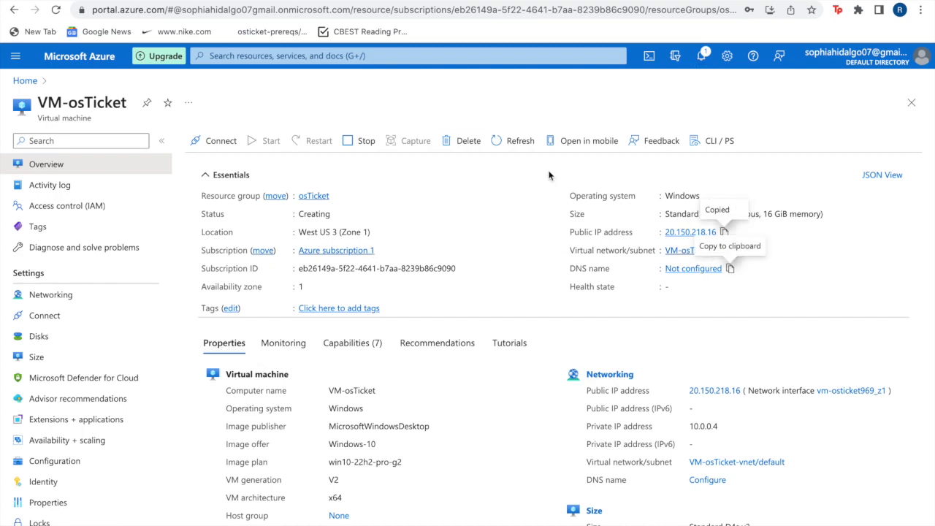
Switch to Microsoft Remote Desktop and delete the existing saved PC connection.
key(ctrl+Left)
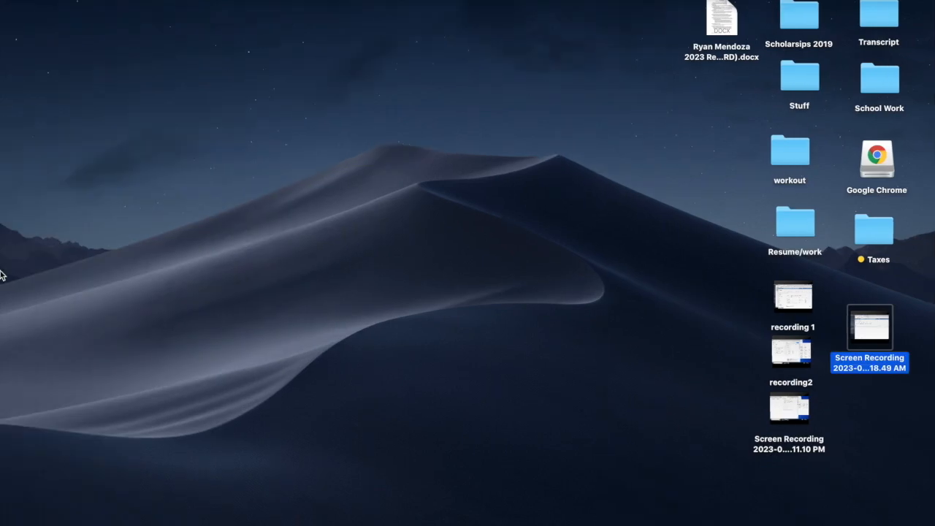
mouse_move(1, 274)
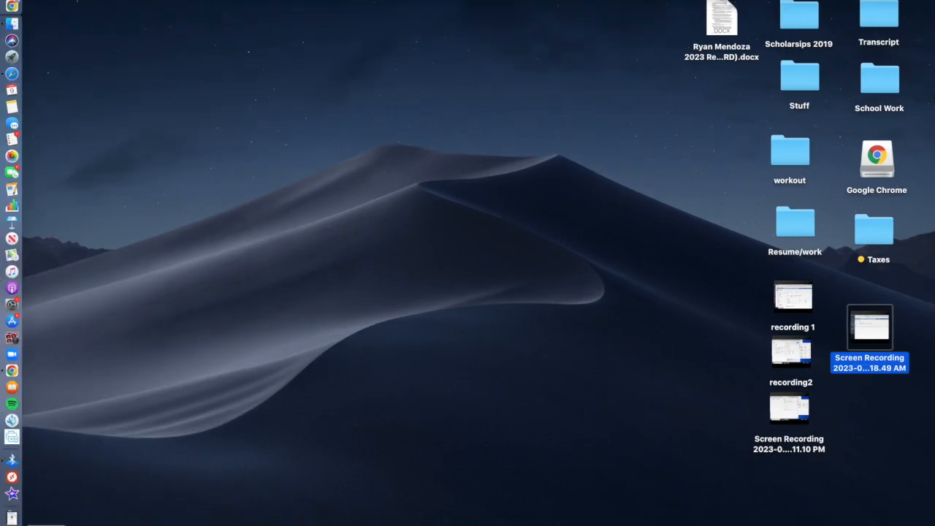
click(11, 477)
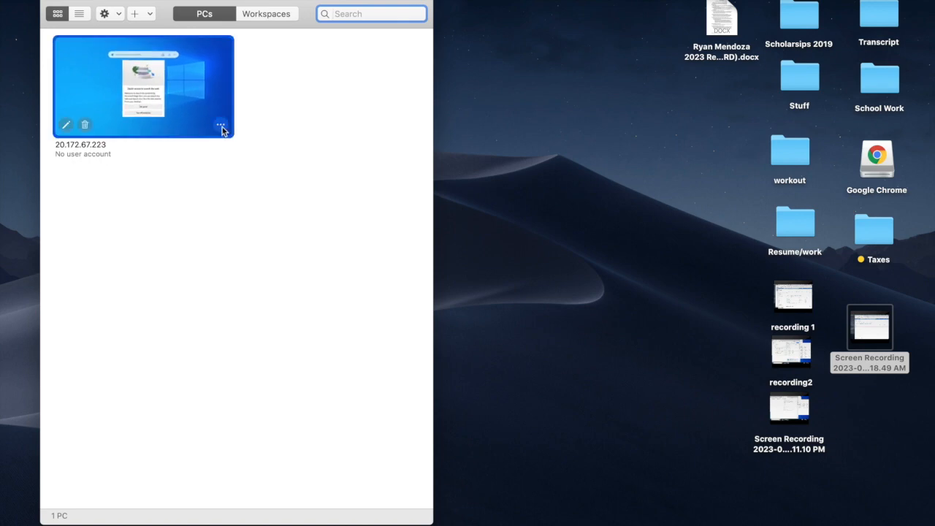
click(221, 124)
click(245, 200)
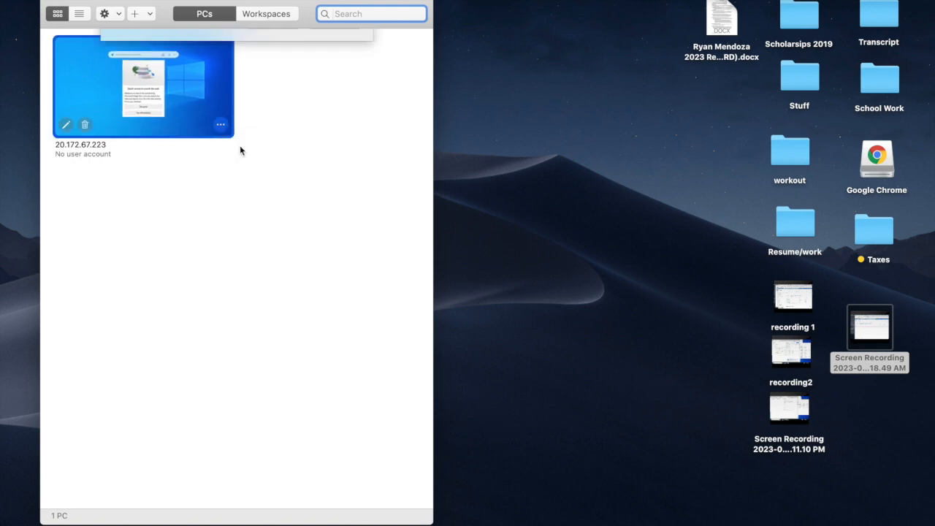
click(355, 95)
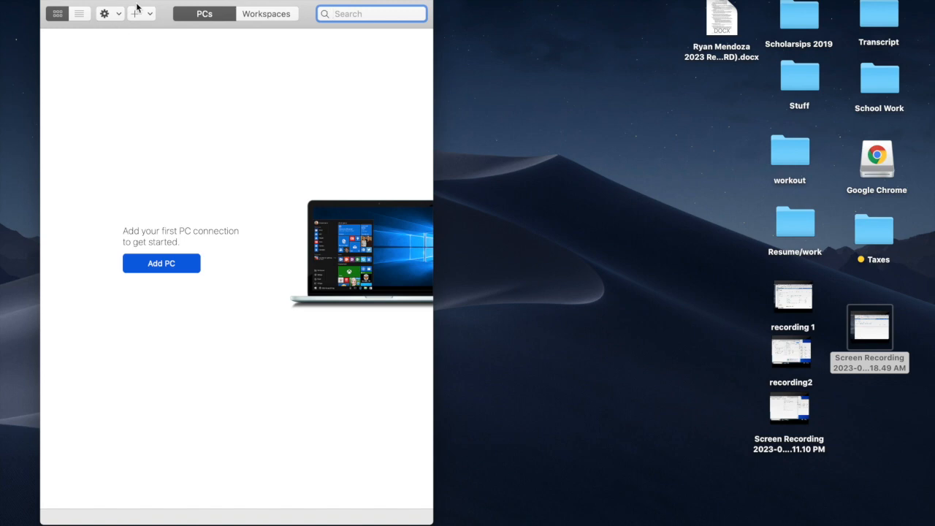
Add a PC connection with the copied address 20.150.218.16 as its PC name and connect to it.
click(136, 12)
click(140, 30)
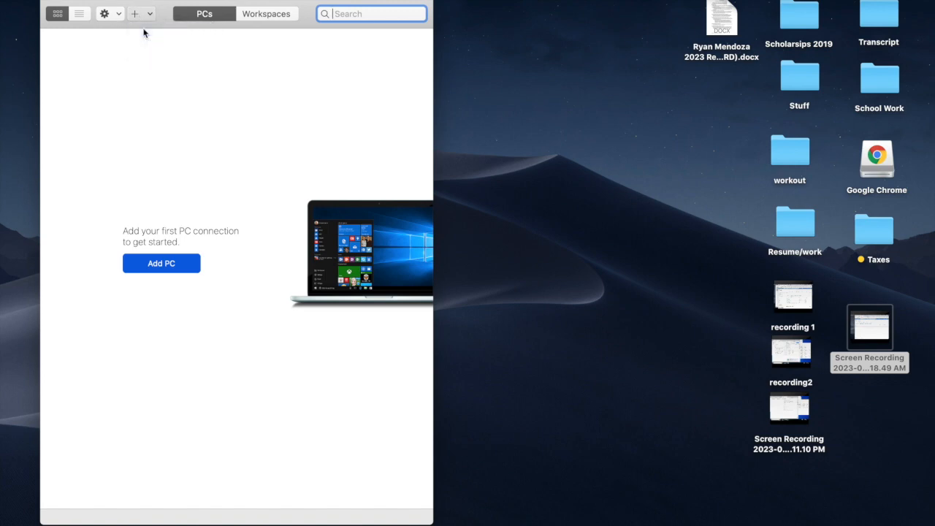
key(super+v)
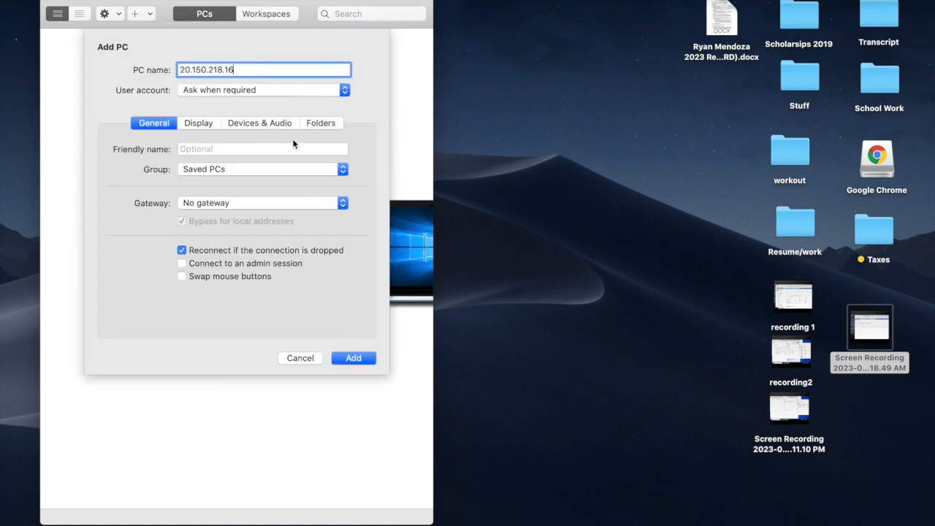
click(354, 358)
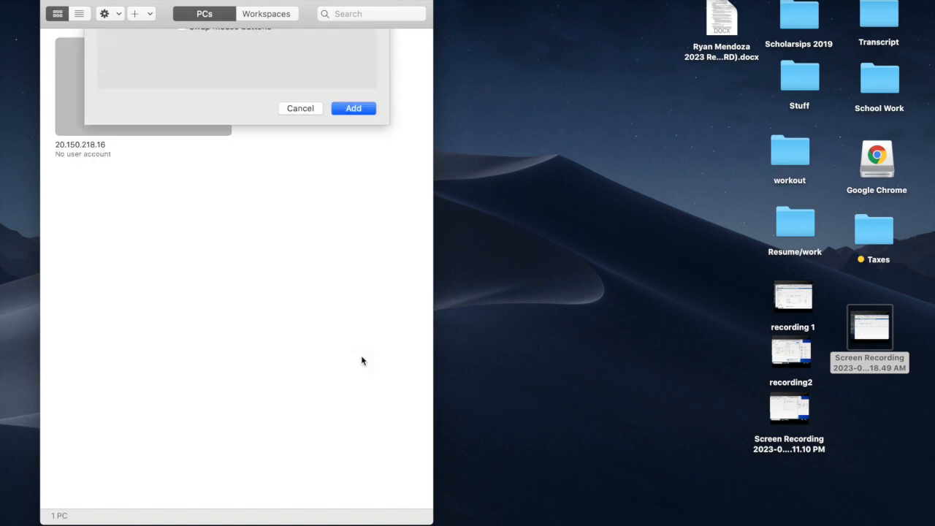
double_click(191, 96)
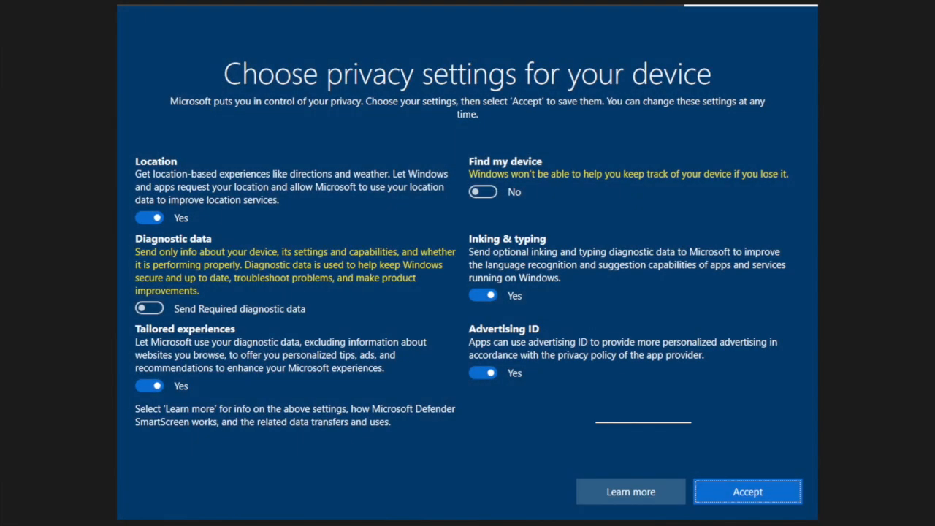
Turn off location, tailored experiences, advertising ID and inking & typing, accept the privacy settings and decline network discovery.
click(149, 218)
click(152, 373)
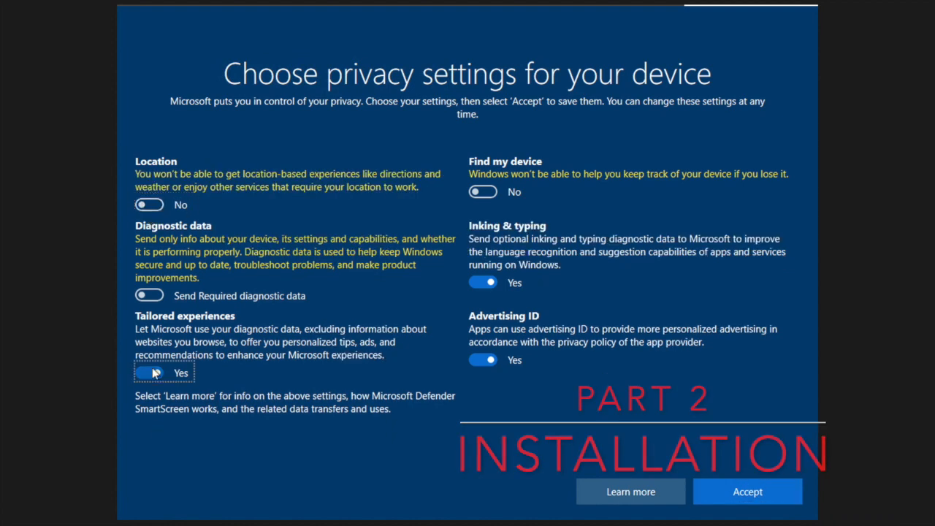
click(481, 359)
click(476, 282)
click(713, 494)
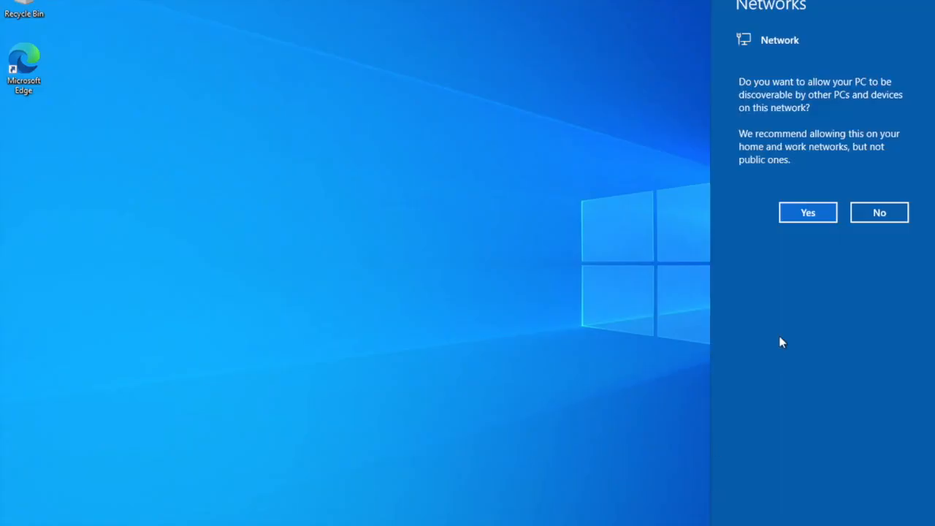
click(862, 211)
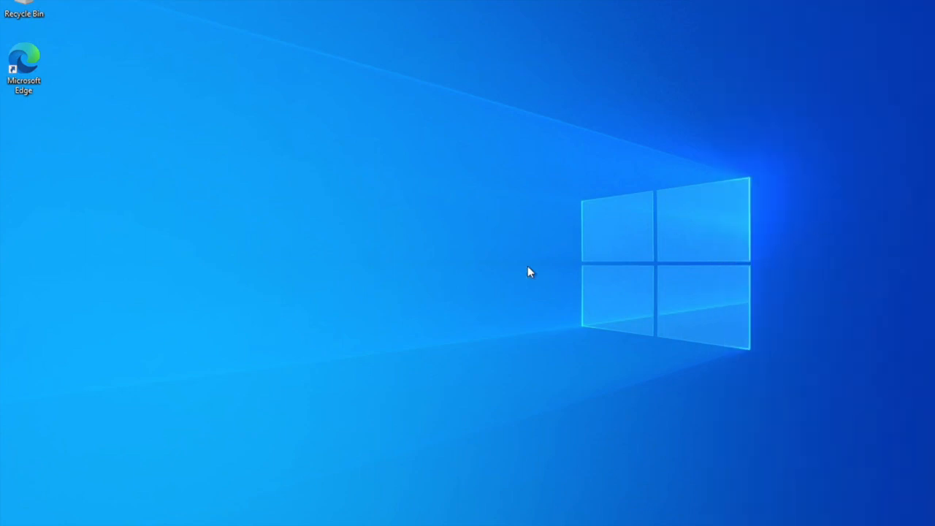
Start Microsoft Edge in the virtual machine and select the Google Drive folder's web address in the local Chrome browser.
double_click(27, 102)
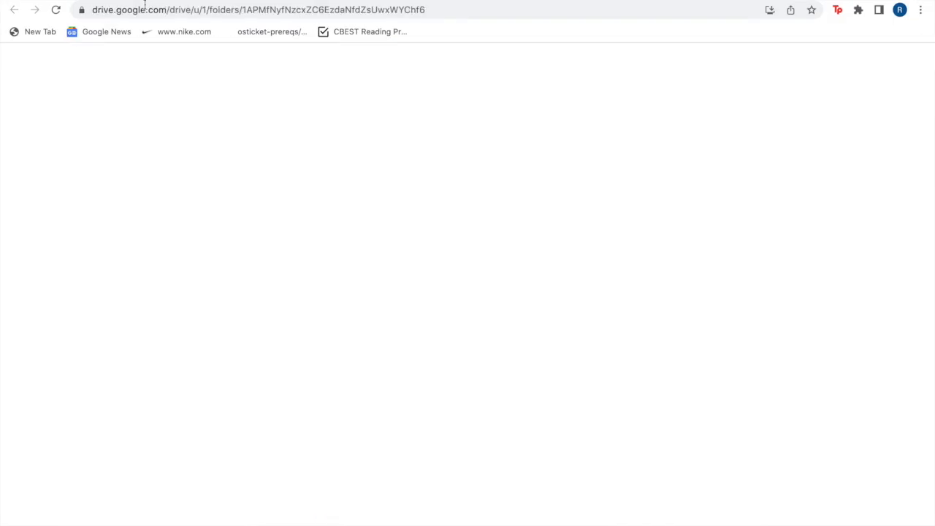
click(146, 7)
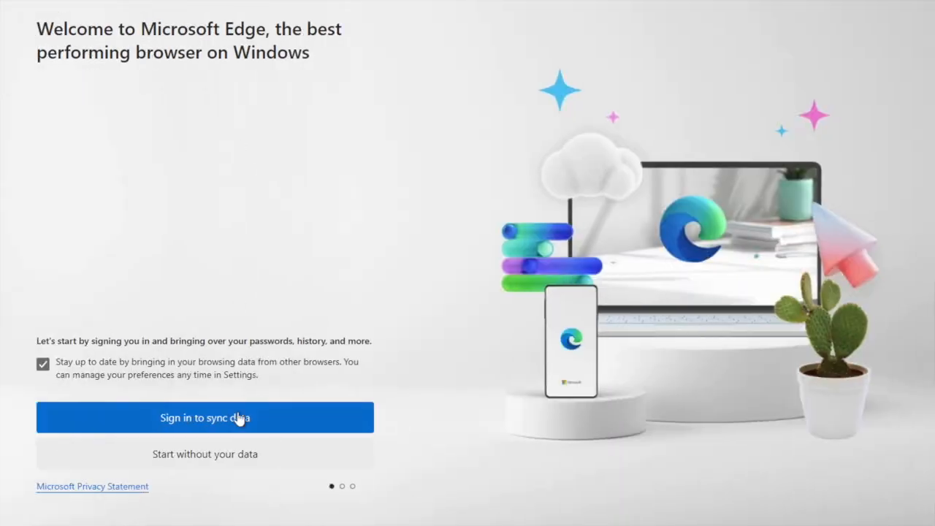
Start Edge without signing in or importing Google data, and confirm the Microsoft experience option to begin browsing.
click(213, 457)
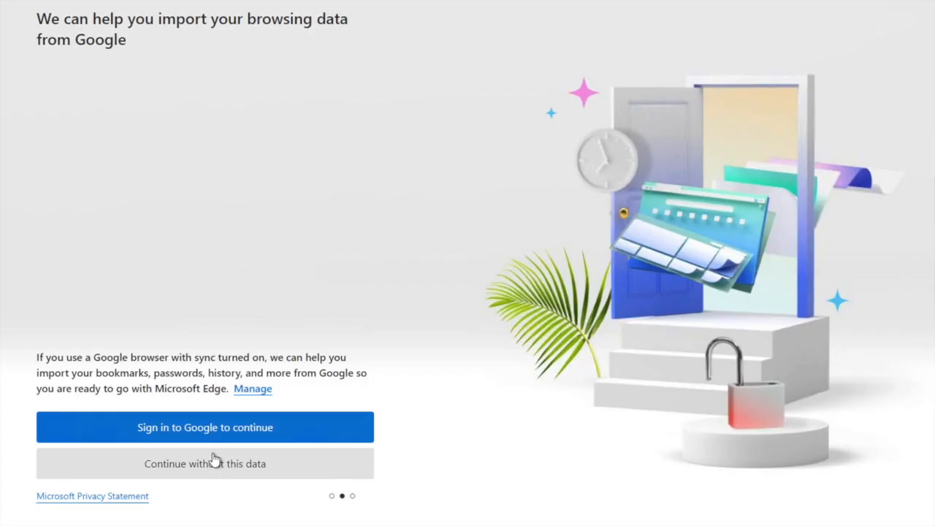
click(210, 467)
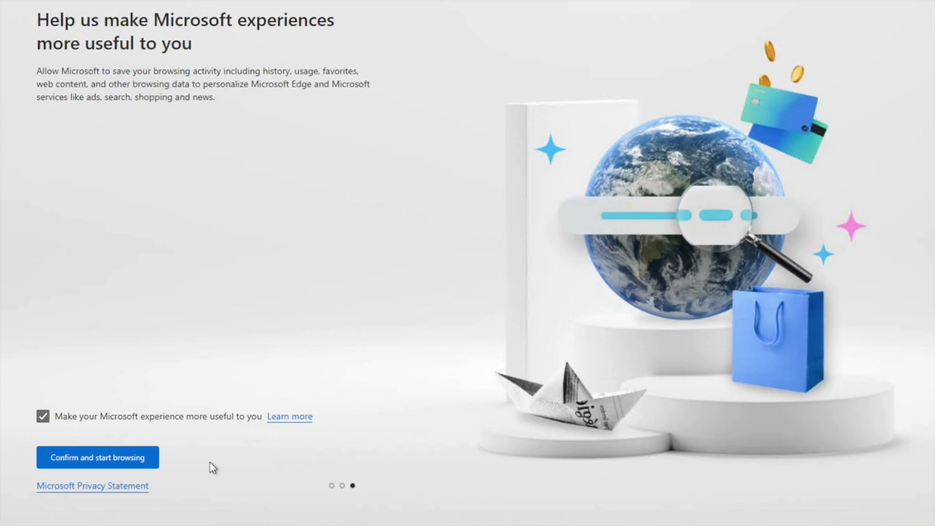
click(136, 458)
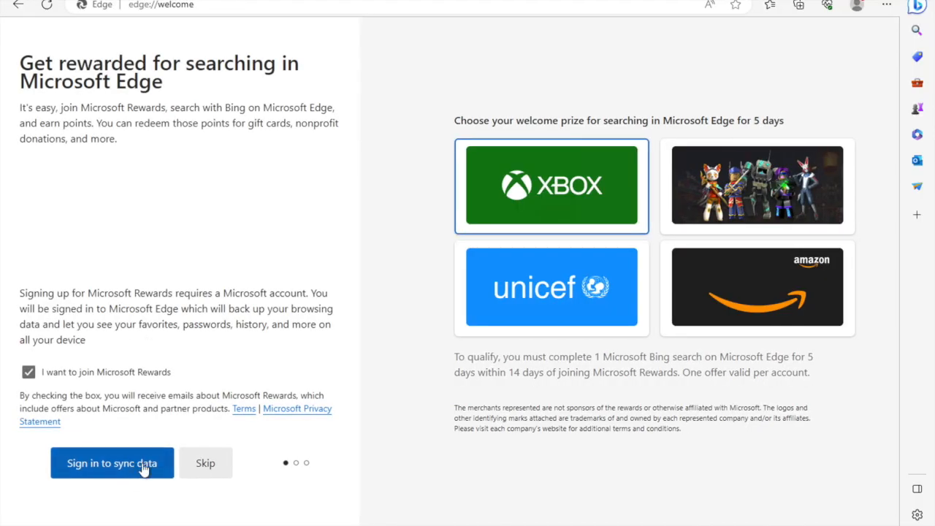
Skip the Microsoft Rewards sign-up in Edge and open the copied Google Drive address of the Installation Files folder.
click(205, 463)
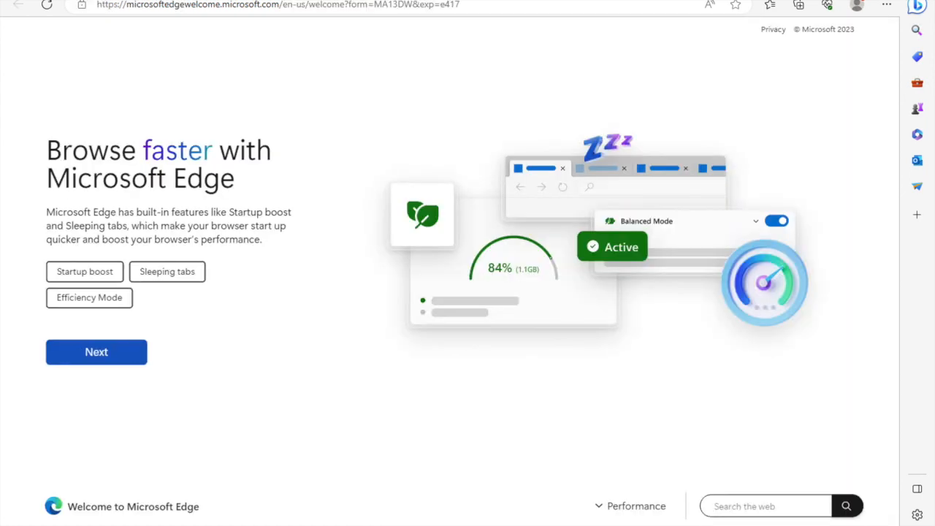
click(146, 4)
key(ctrl+v)
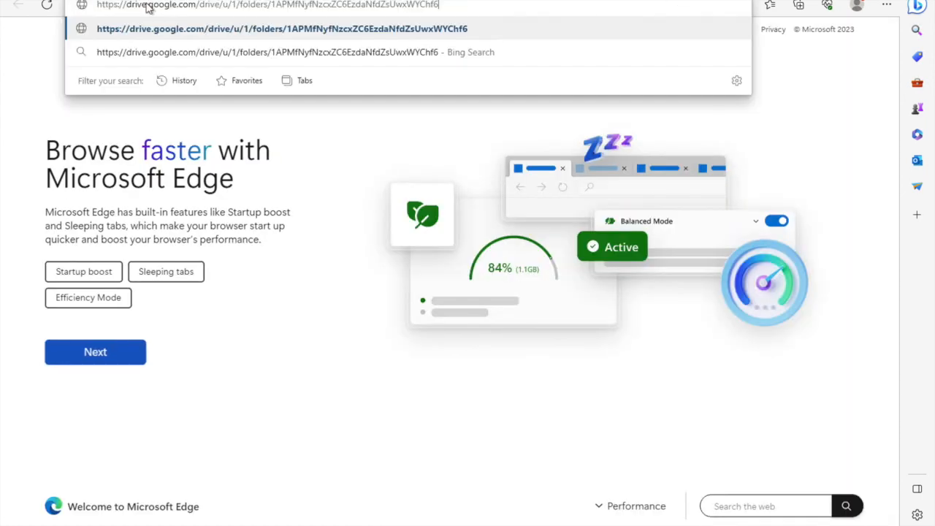
key(Return)
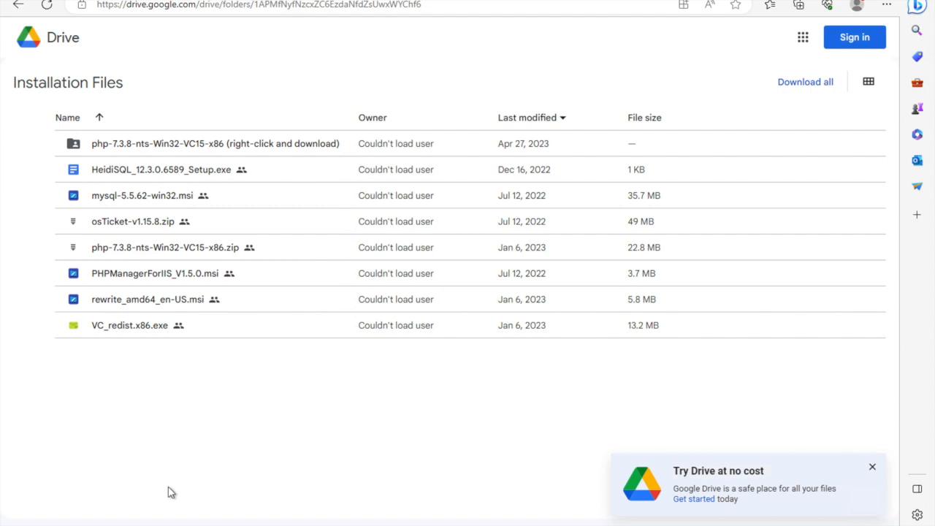
Open Control Panel's Programs and Features and bring up the dialog for turning Windows features on or off.
click(187, 525)
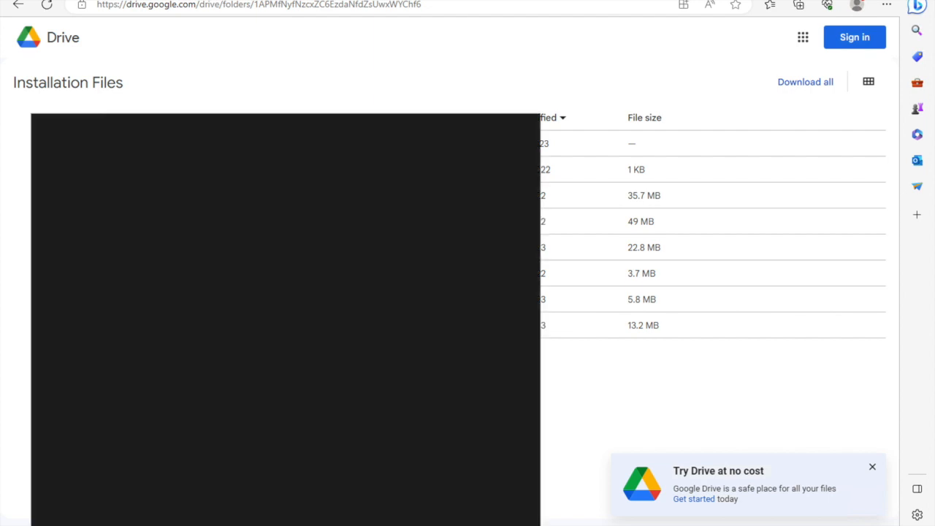
text(con)
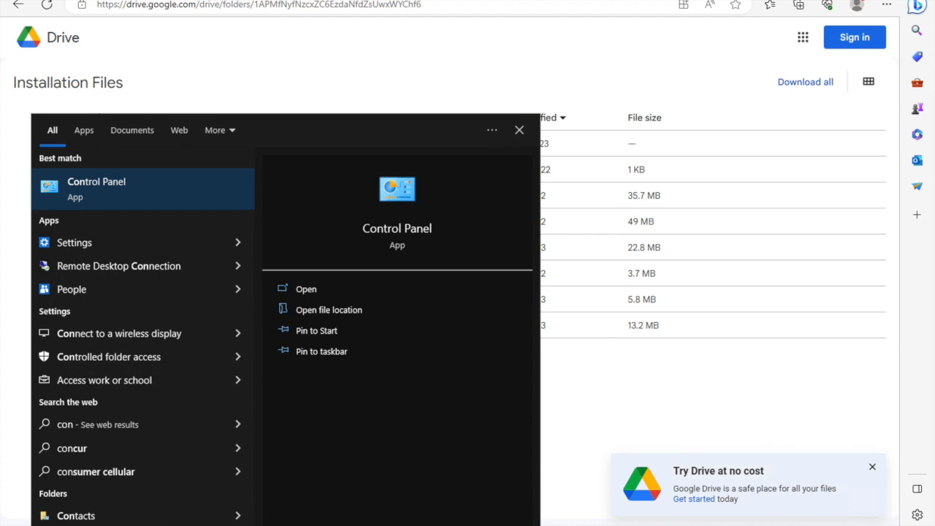
key(Return)
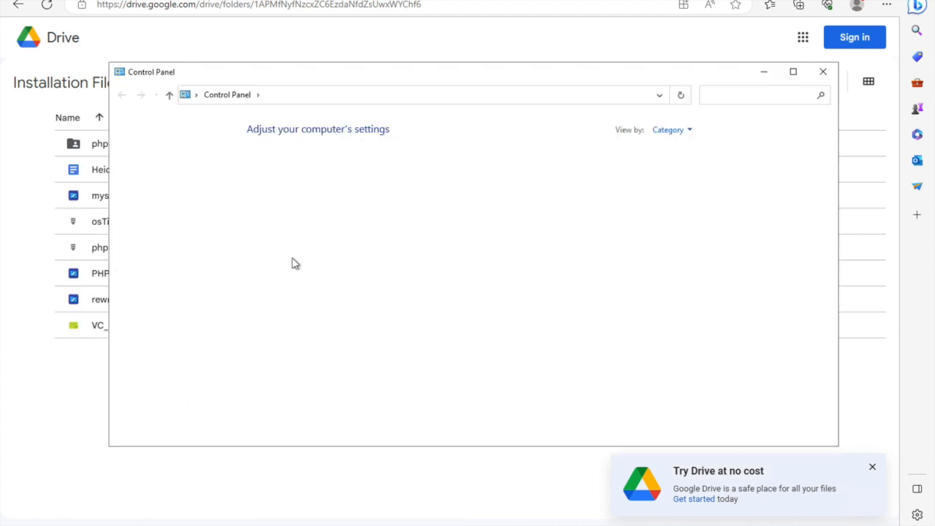
click(300, 310)
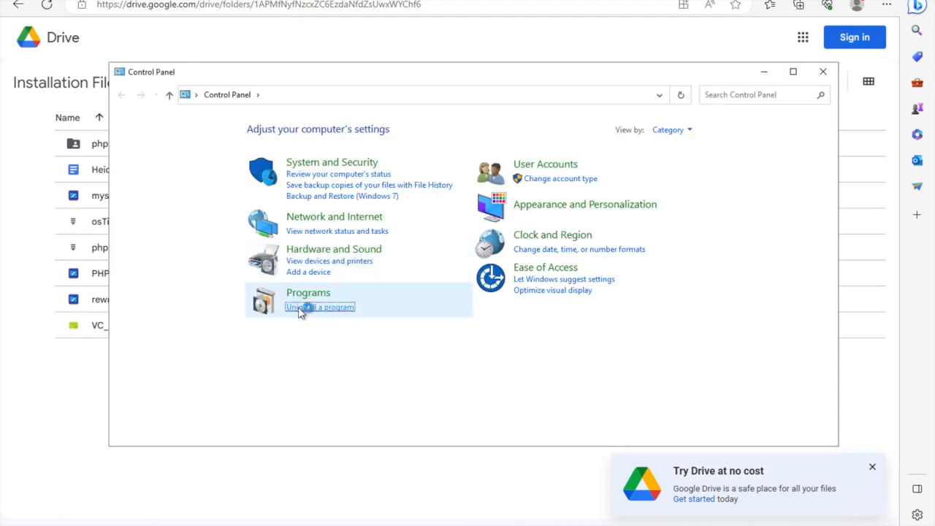
click(208, 174)
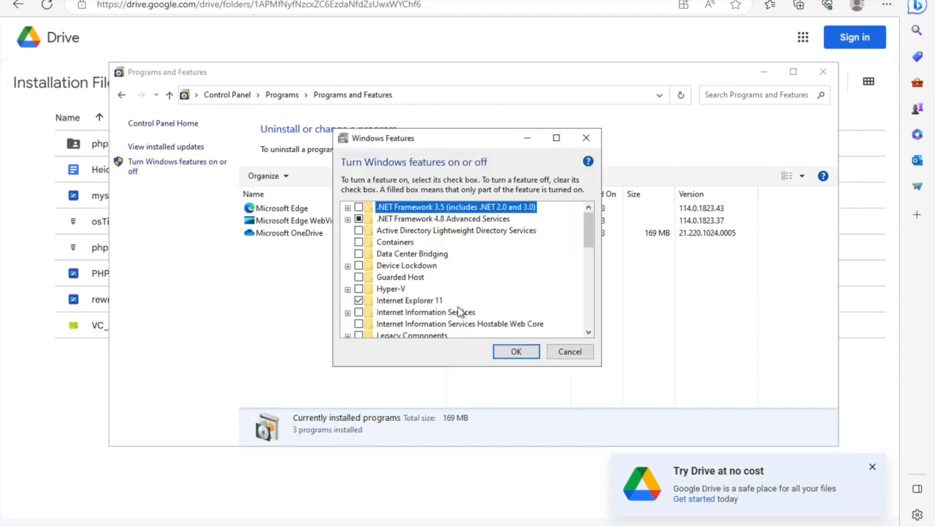
Enable Internet Information Services with CGI under World Wide Web Services' Application Development Features, apply the changes and close the feature and program windows.
click(358, 312)
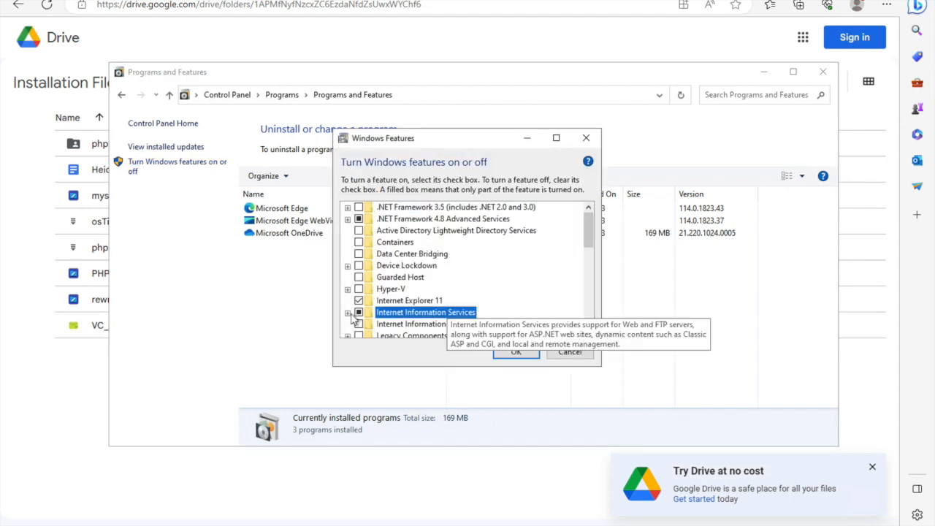
click(348, 312)
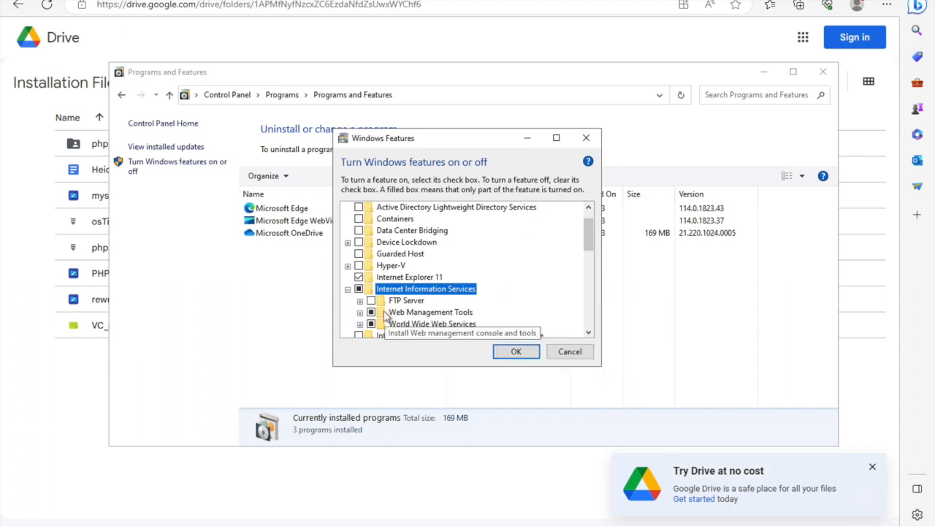
click(360, 324)
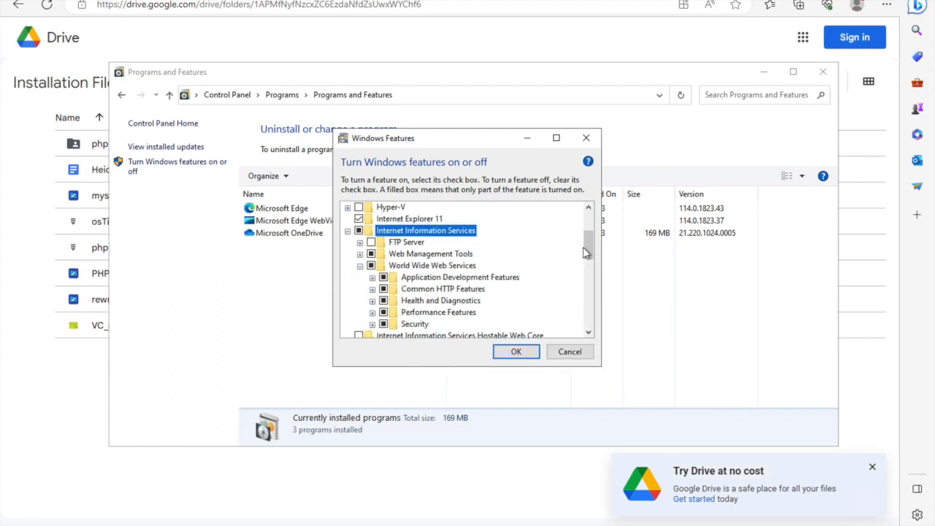
drag(587, 253, 587, 257)
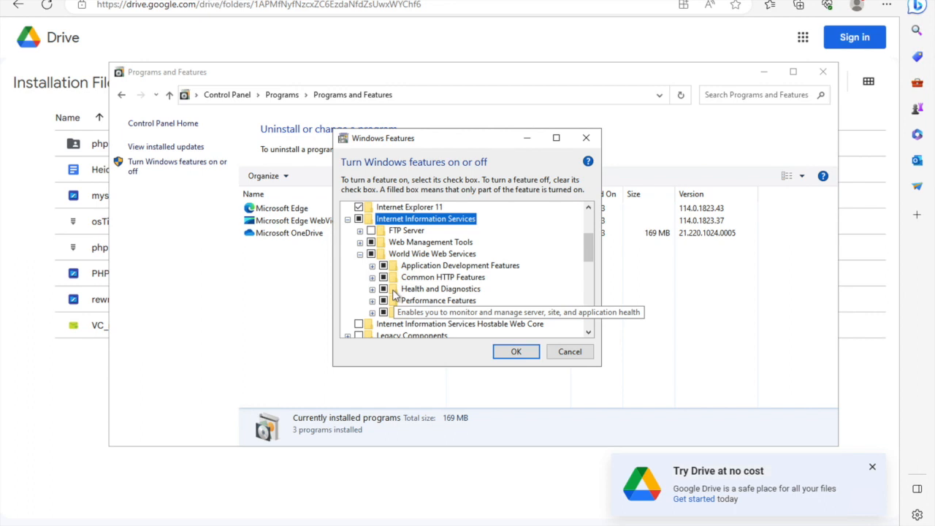
click(372, 265)
click(395, 289)
click(372, 209)
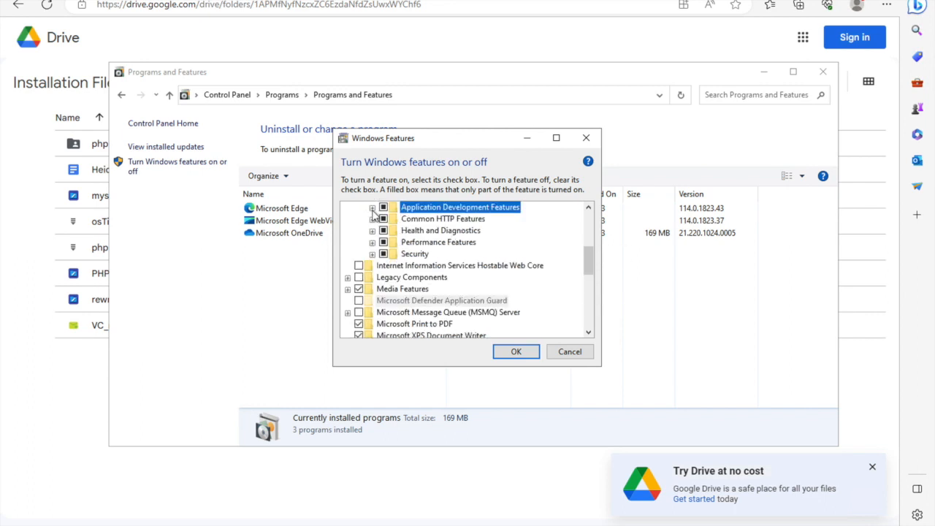
click(516, 354)
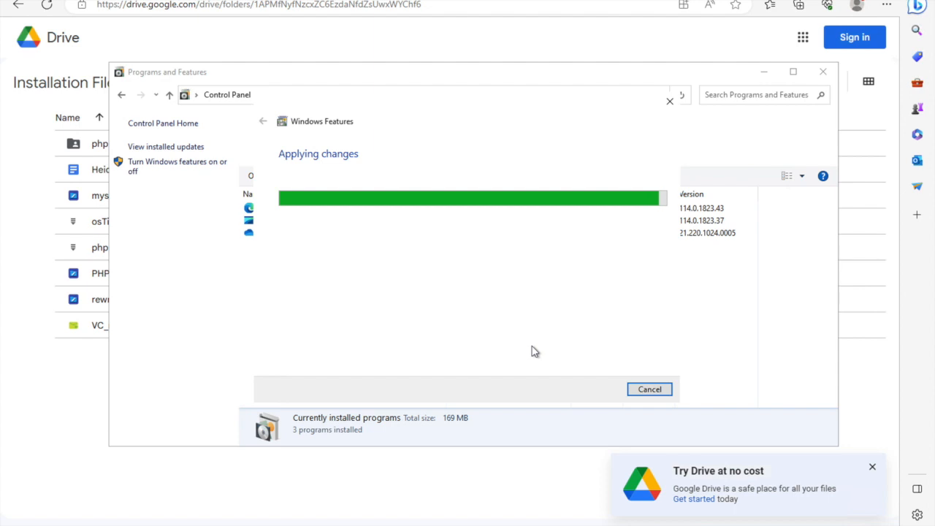
click(666, 391)
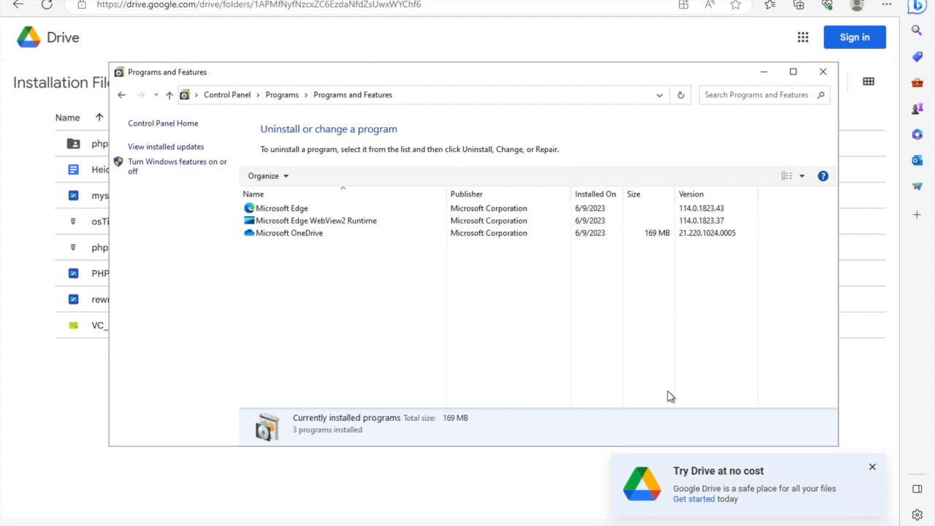
click(823, 71)
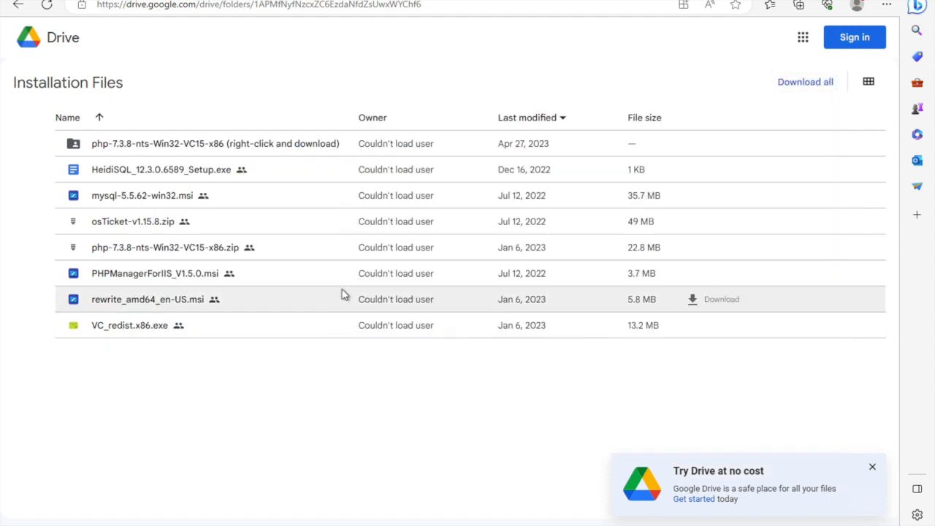
Open Internet Information Services (IIS) Manager, view the VM-osTicket server home and minimize the window.
text(II)
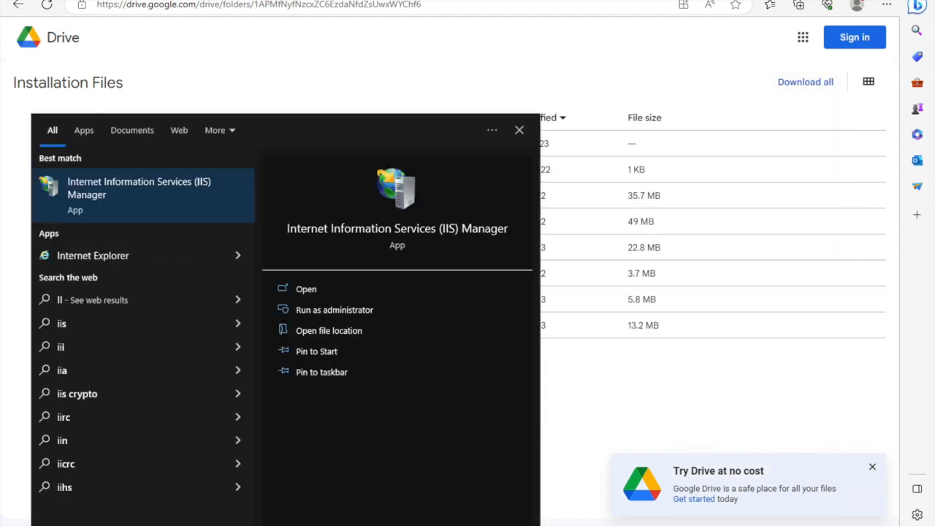
text(S)
click(117, 209)
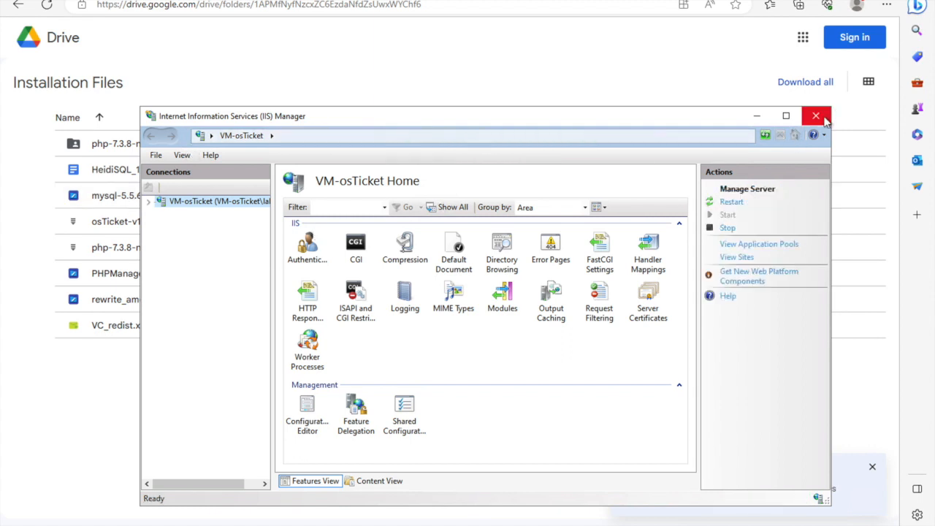
click(760, 119)
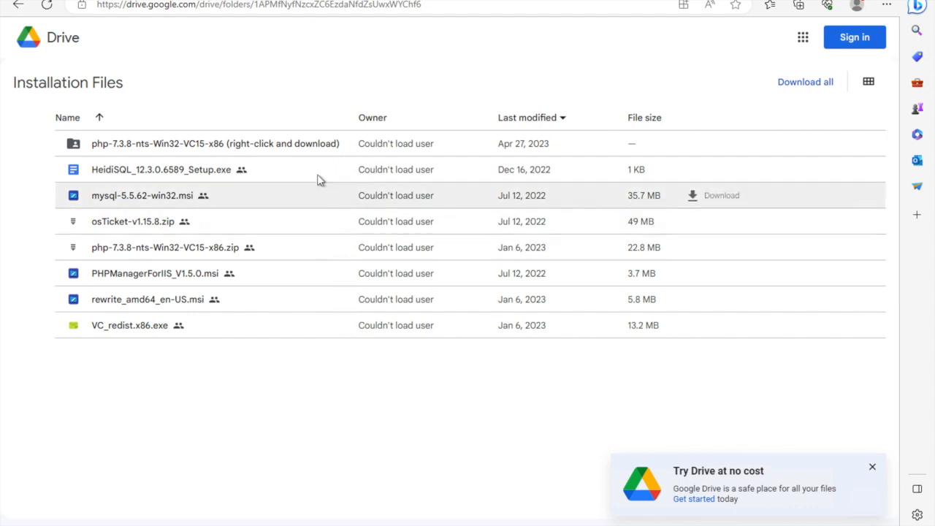
Download PHPManagerForIIS_V1.5.0.msi from the Drive folder and run its installer.
double_click(181, 272)
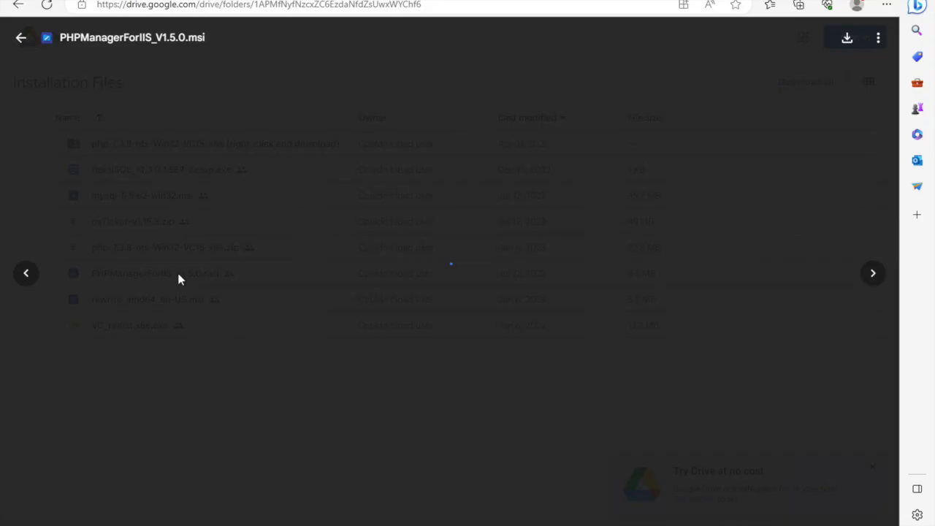
click(451, 283)
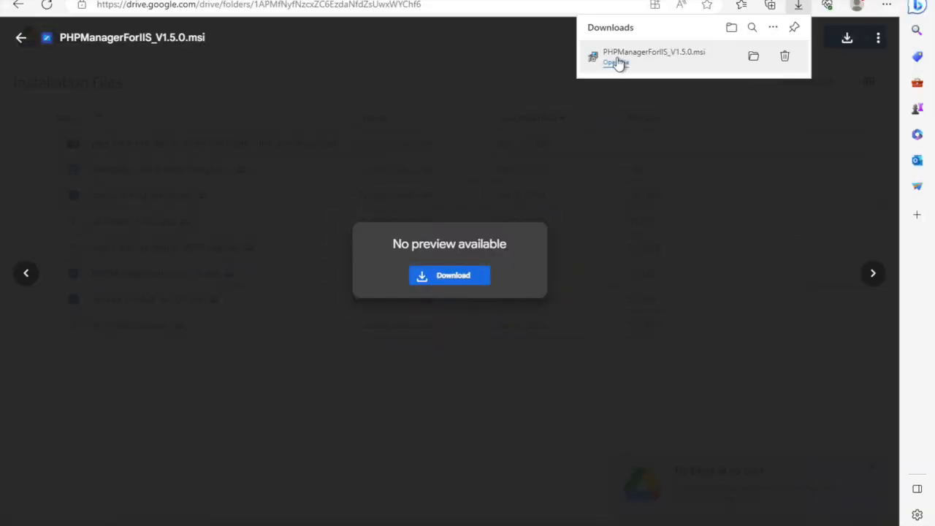
click(617, 62)
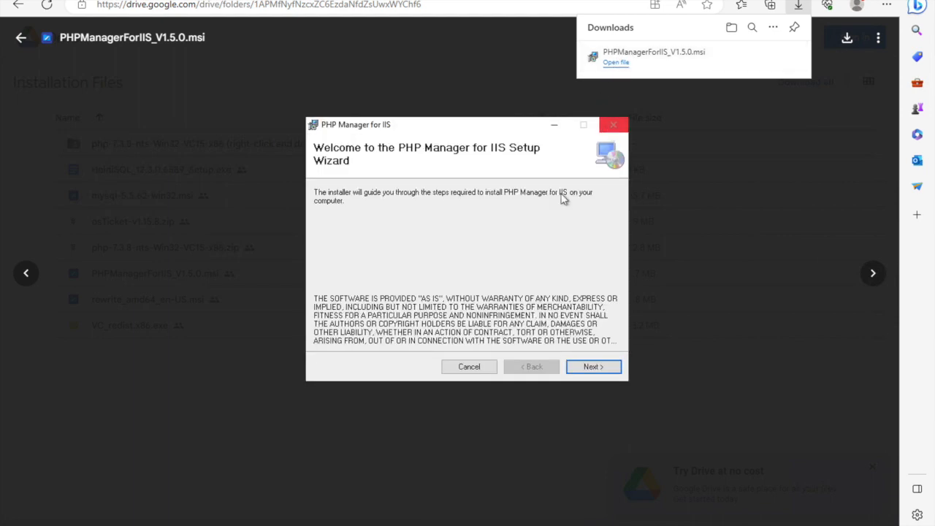
Accept the license agreement, install PHP Manager for IIS, and close the setup wizard and the file-type warning in Drive.
click(600, 367)
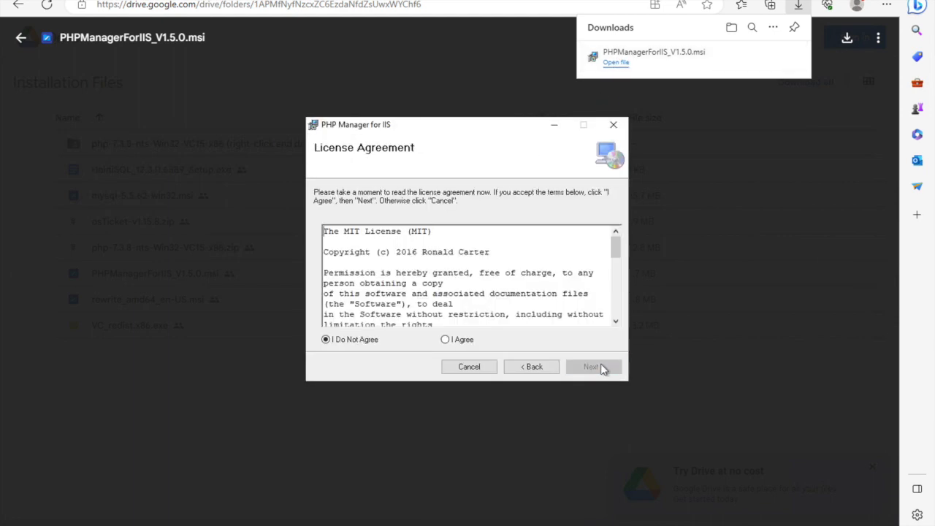
click(445, 339)
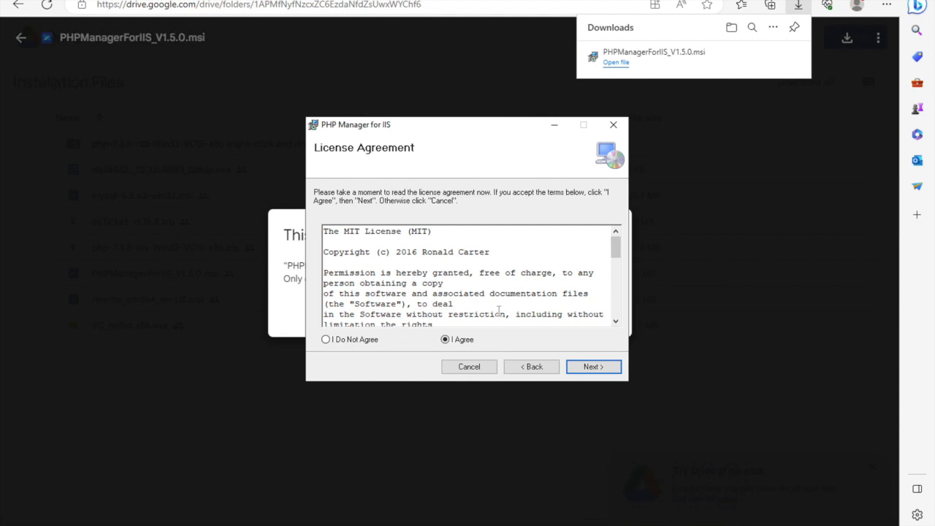
scroll(498, 309, down, 5)
click(601, 366)
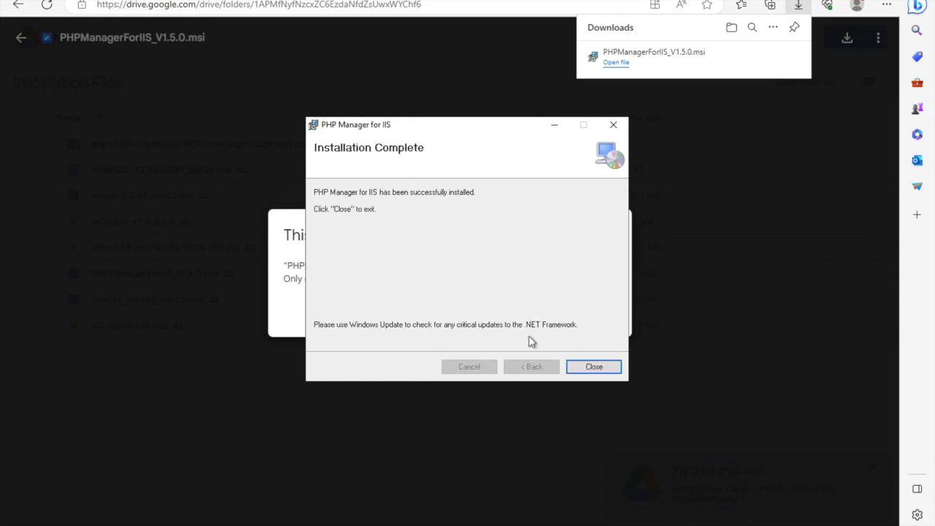
click(594, 366)
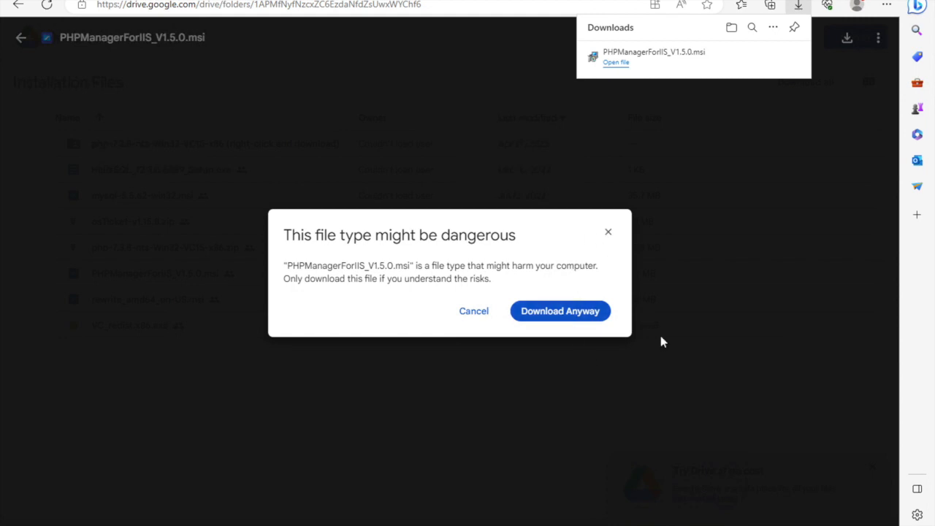
click(605, 232)
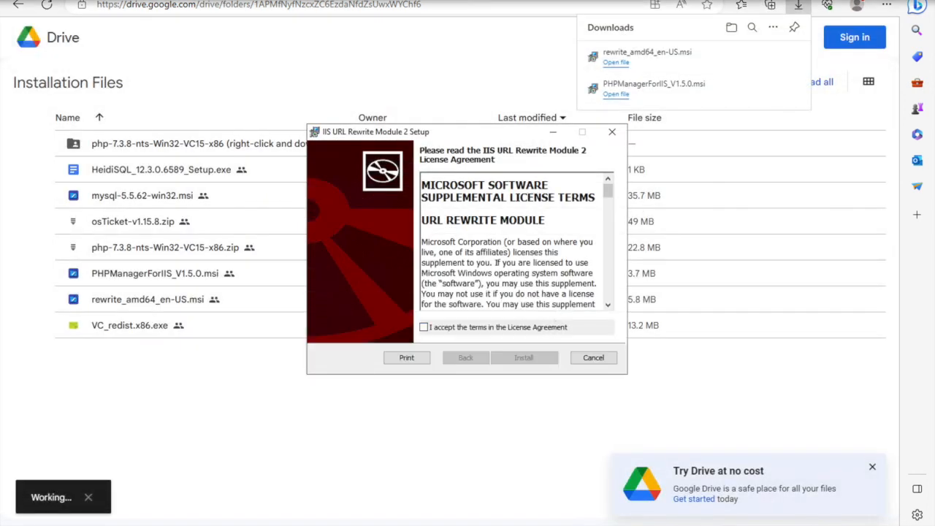
Accept the license terms in the IIS URL Rewrite Module 2 setup, install the module and finish the wizard.
click(515, 328)
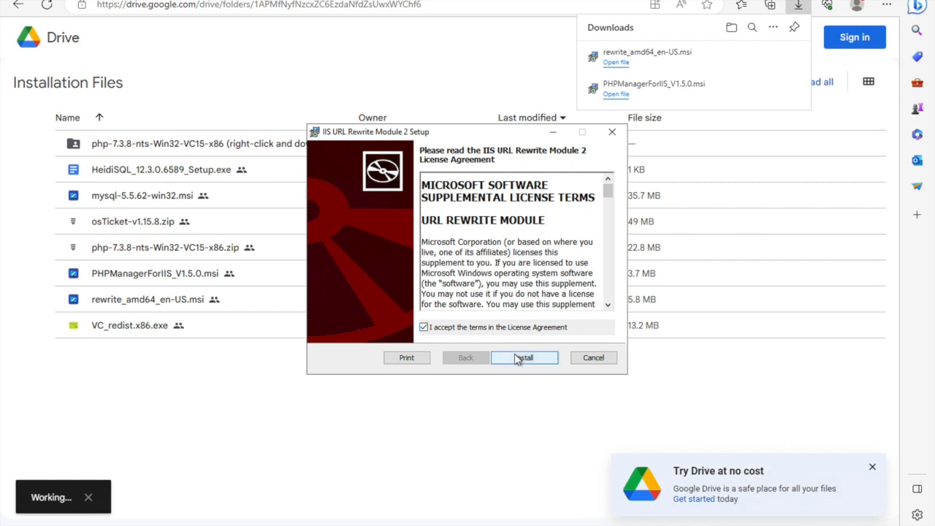
click(519, 358)
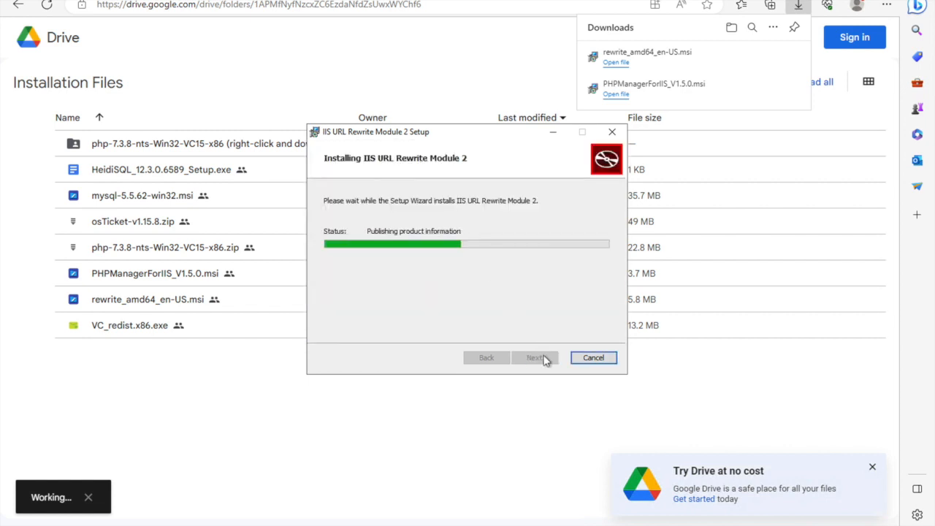
click(544, 358)
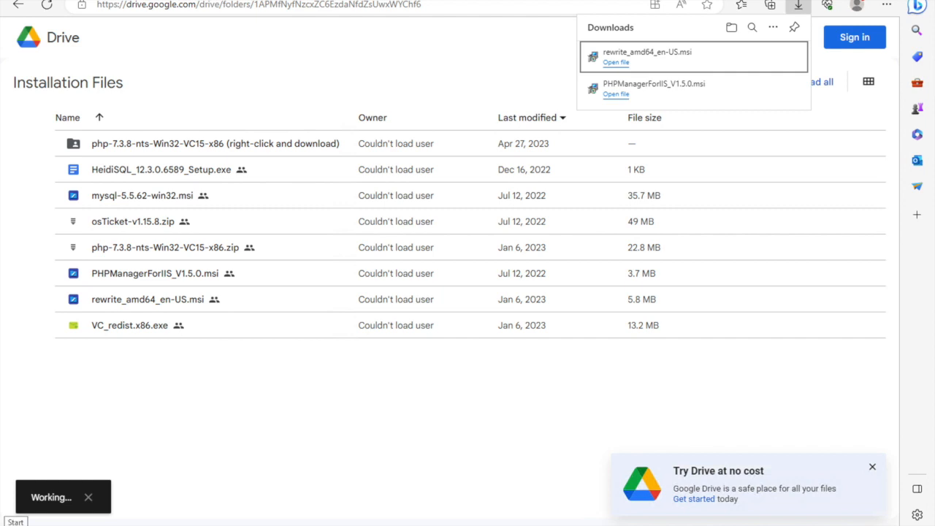
click(14, 522)
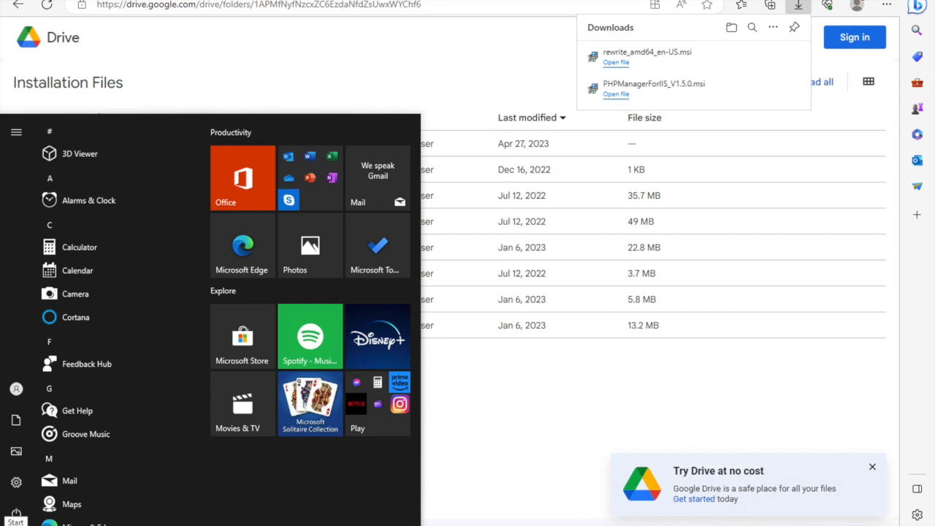
text(c)
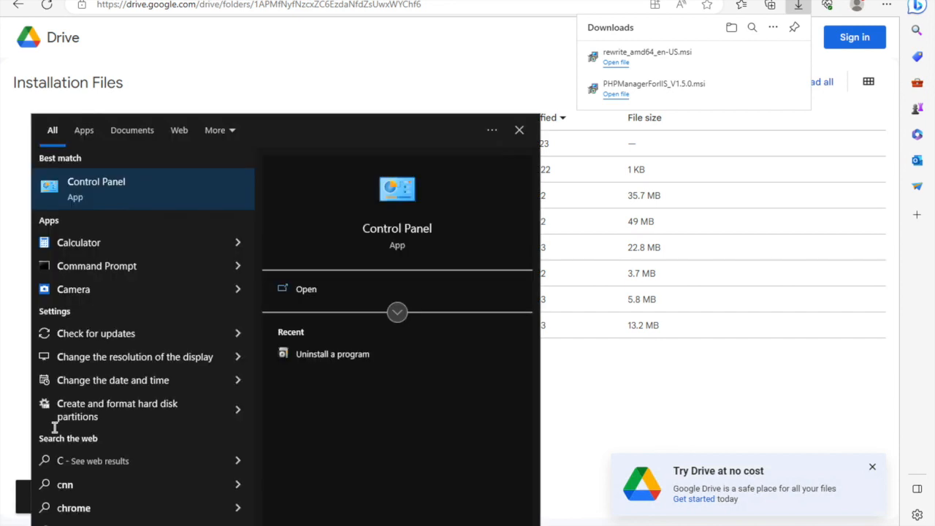
text(o)
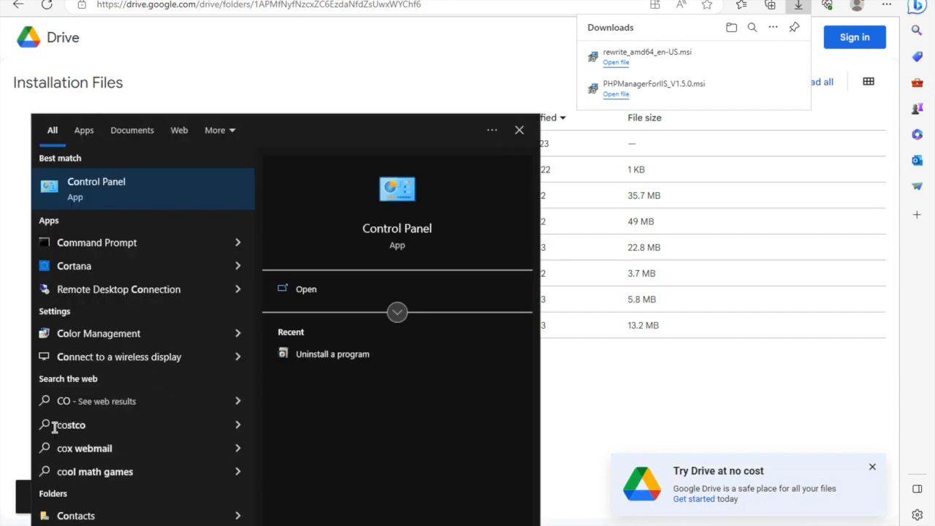
key(BackSpace)
key(BackSpace)
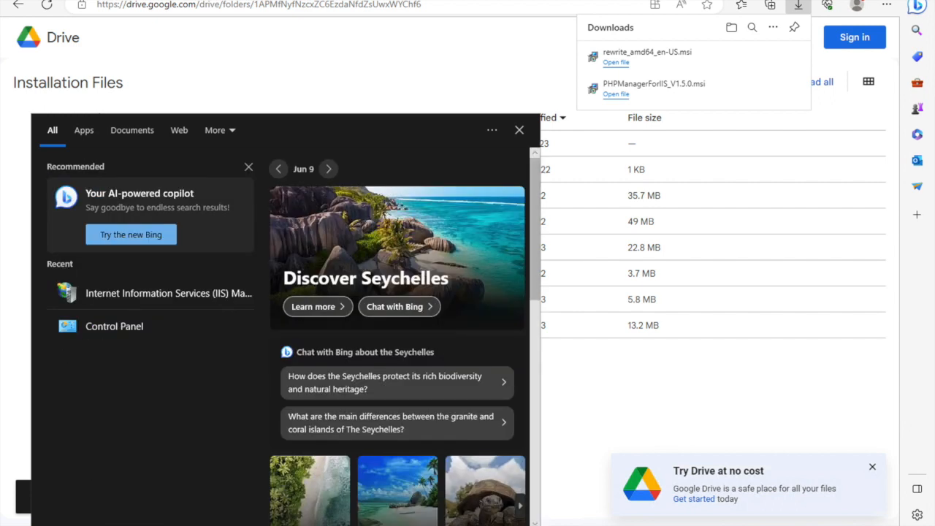
Open the Windows (C:) drive in File Explorer.
key(super+e)
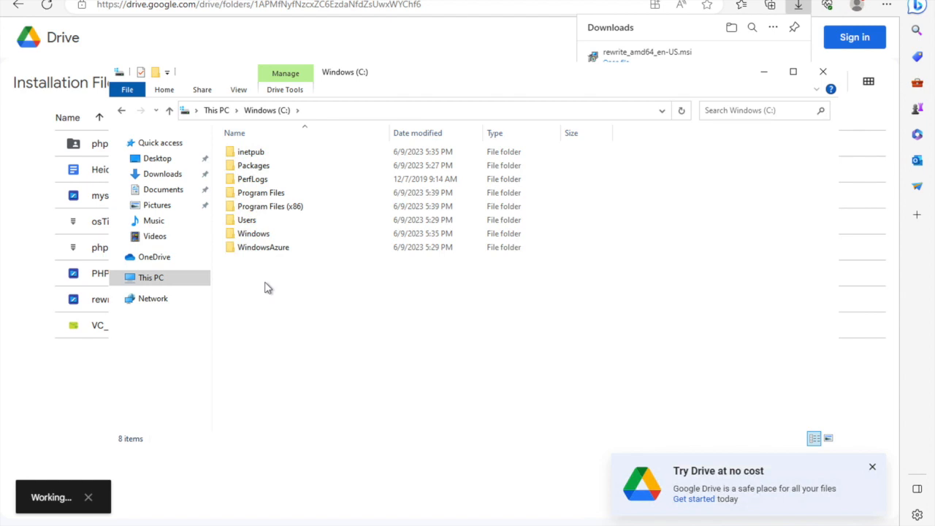
Create a new folder named PHP in the root of the Windows (C:) drive.
right_click(291, 287)
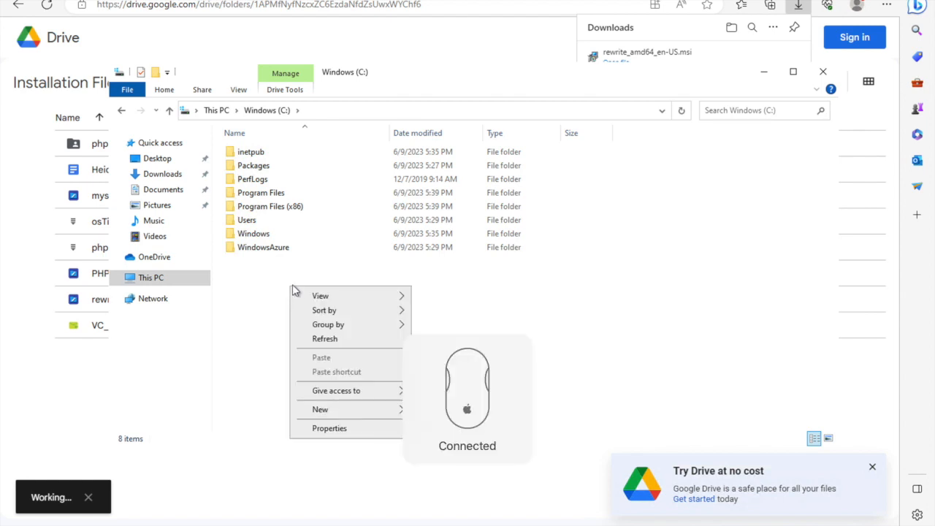
click(342, 410)
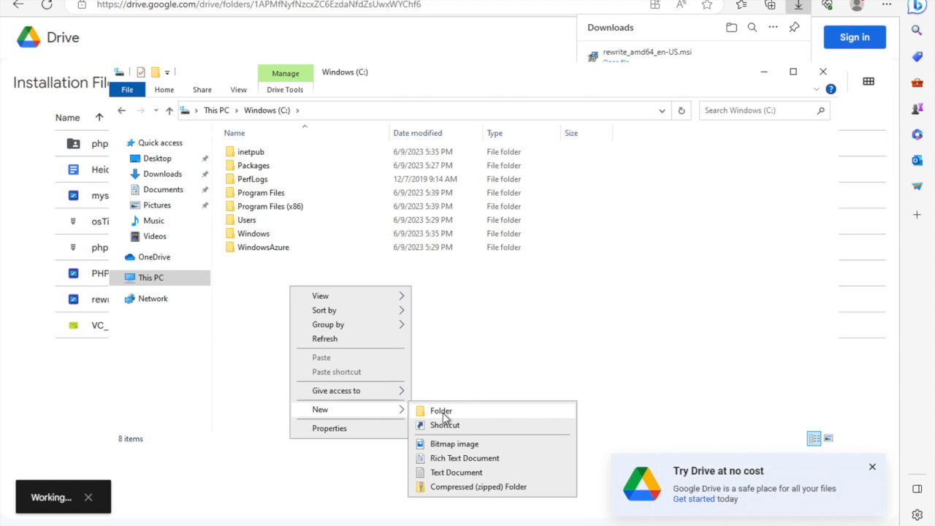
click(442, 412)
text(PHP)
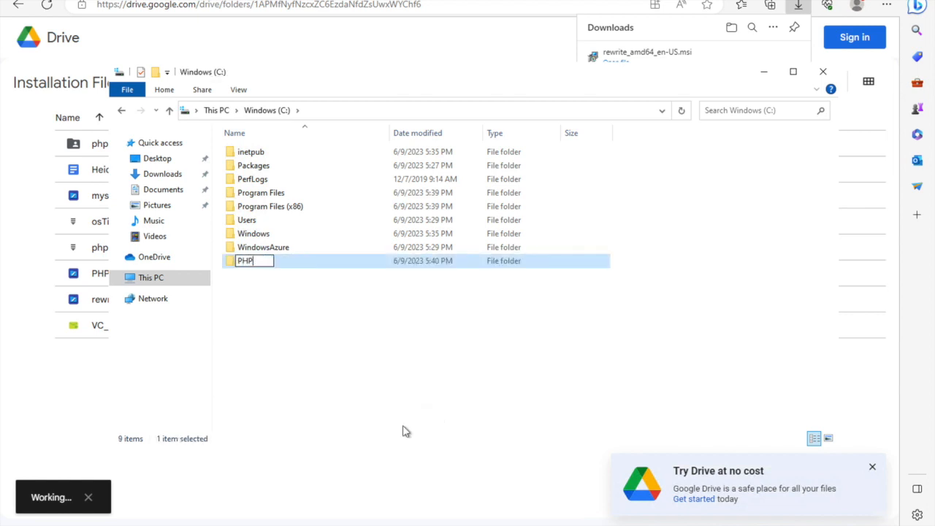
click(406, 397)
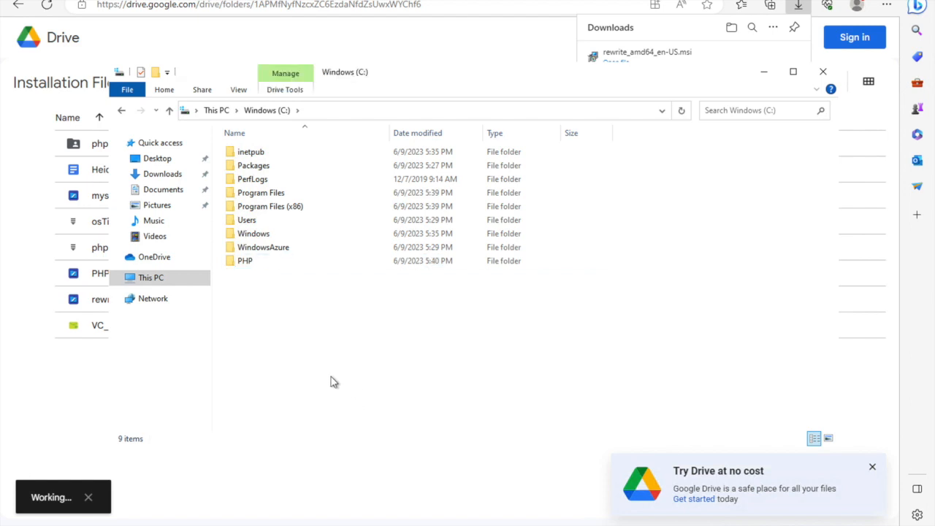
Return to the Drive page in the browser and keep the flagged php-7.3.8-nts-Win32-VC15-x86.zip download despite the SmartScreen warning.
click(79, 357)
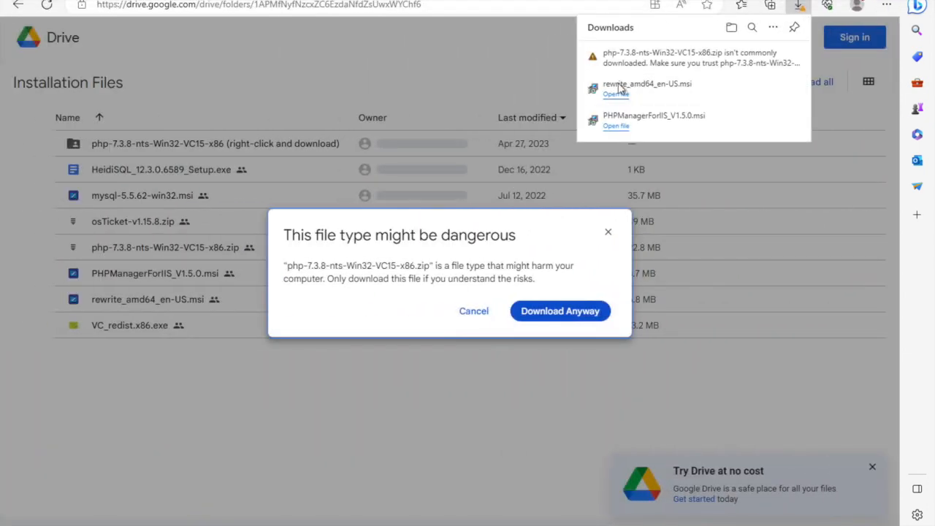
mouse_move(728, 61)
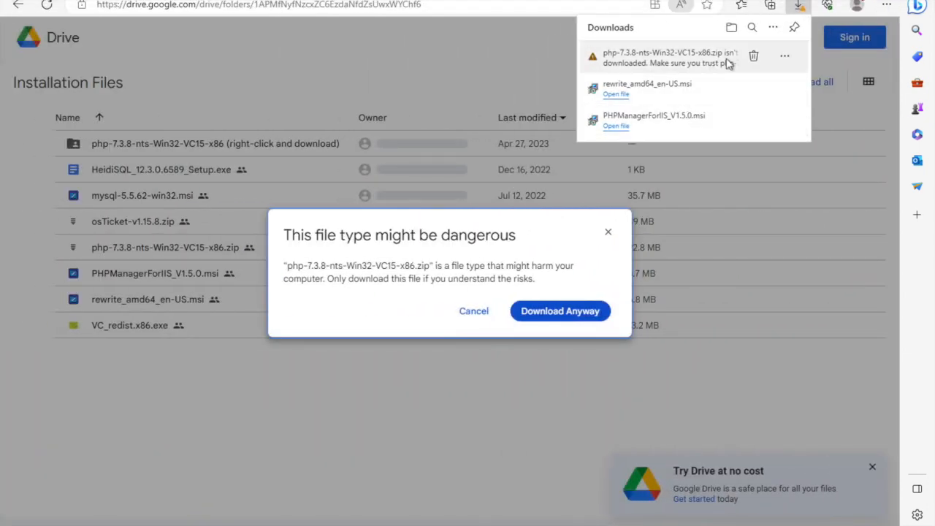
click(782, 61)
click(769, 106)
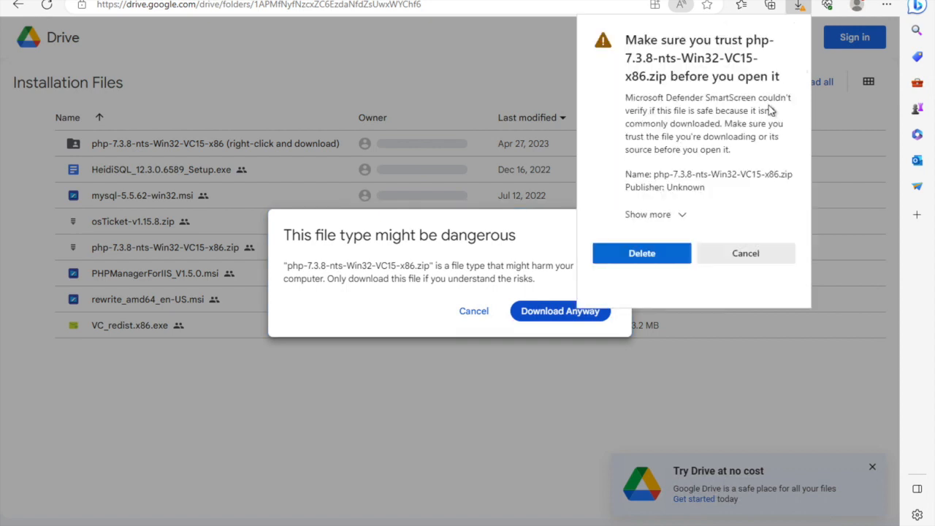
click(643, 217)
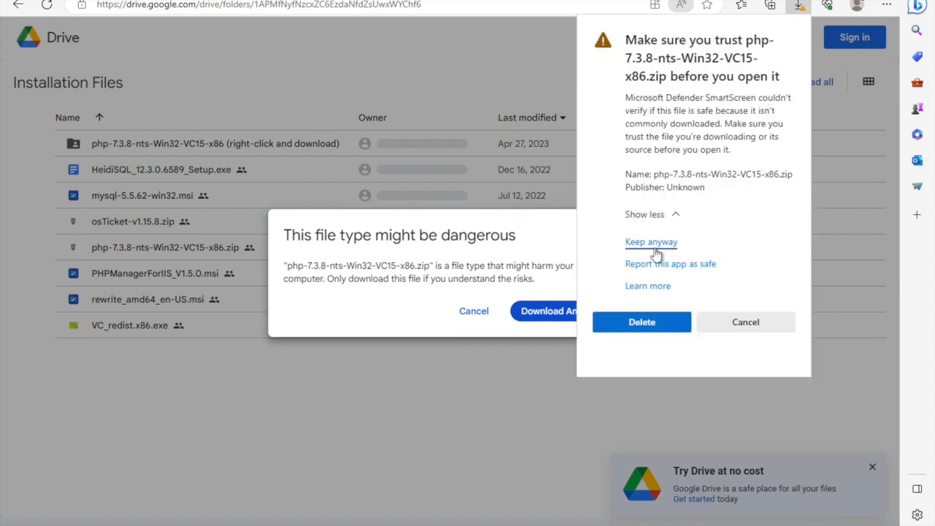
click(654, 249)
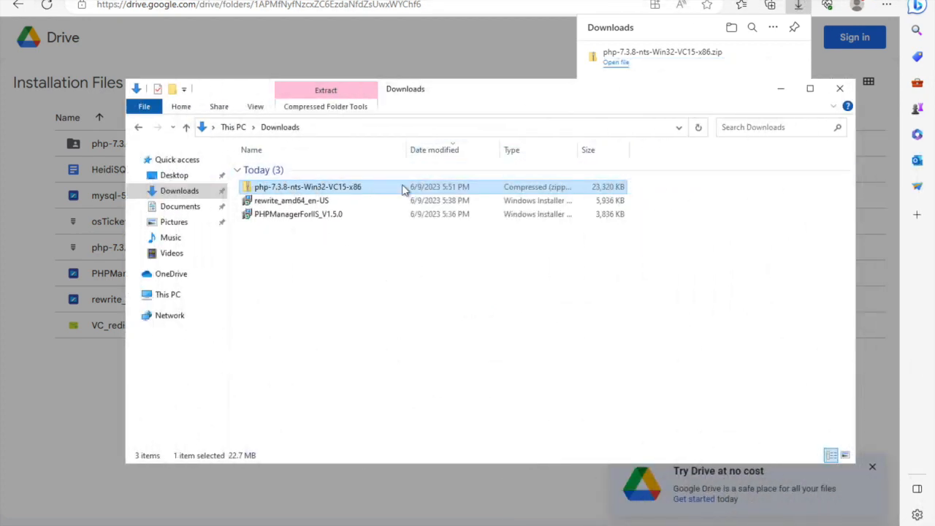
Extract the php-7.3.8-nts-Win32-VC15-x86 archive from the Downloads folder to C:\PHP.
right_click(380, 192)
click(418, 225)
click(516, 200)
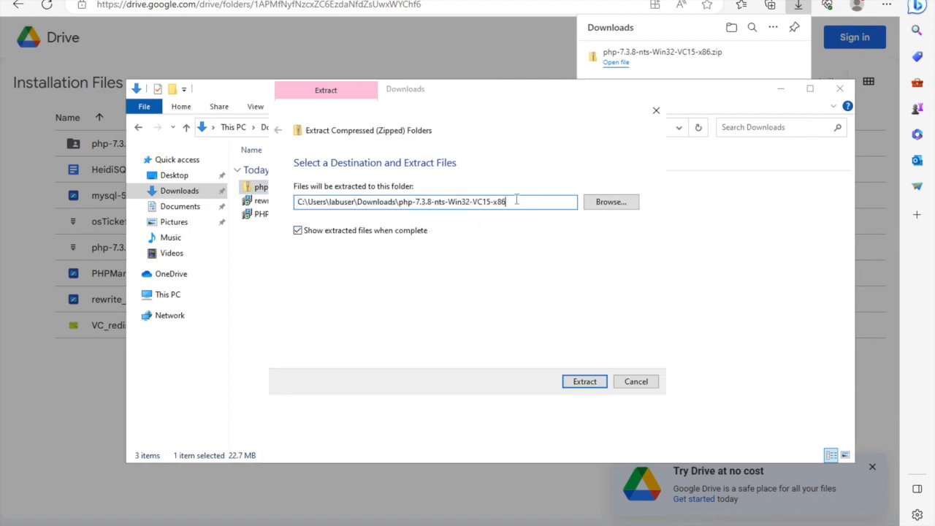
drag(421, 205, 290, 211)
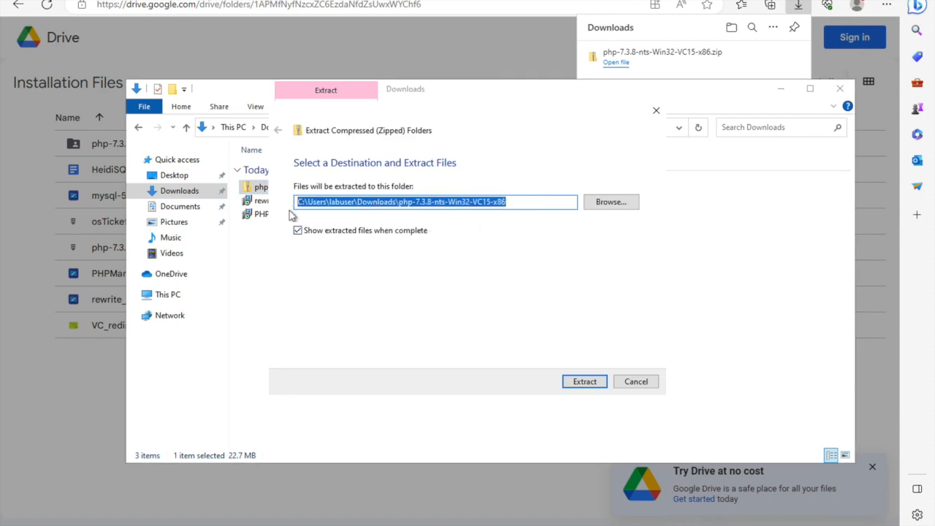
key(BackSpace)
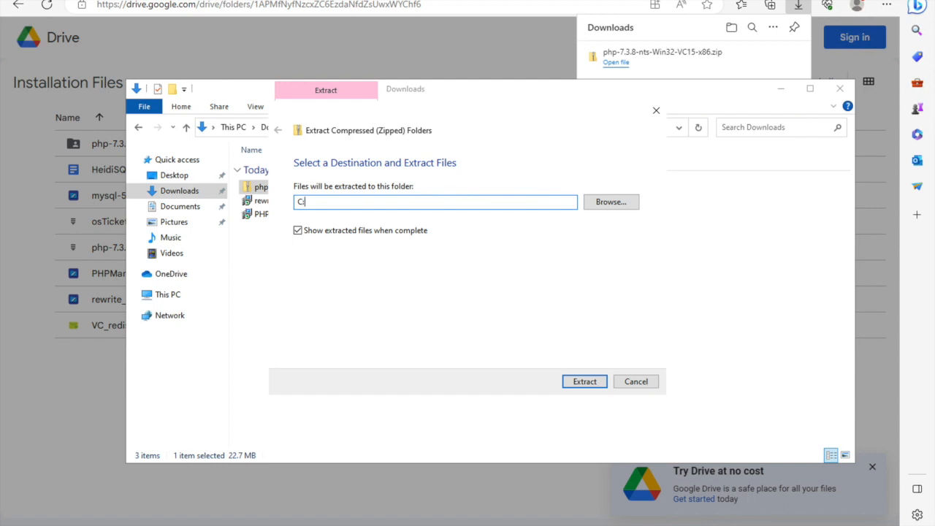
text(\PHP)
click(577, 383)
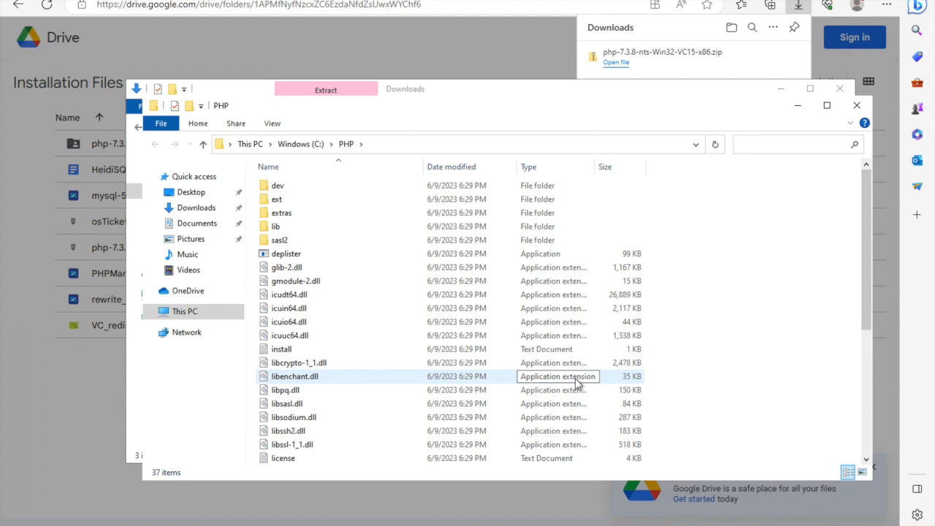
Minimize the PHP and Downloads folder windows and close the file-type warning in Drive.
click(795, 106)
click(784, 92)
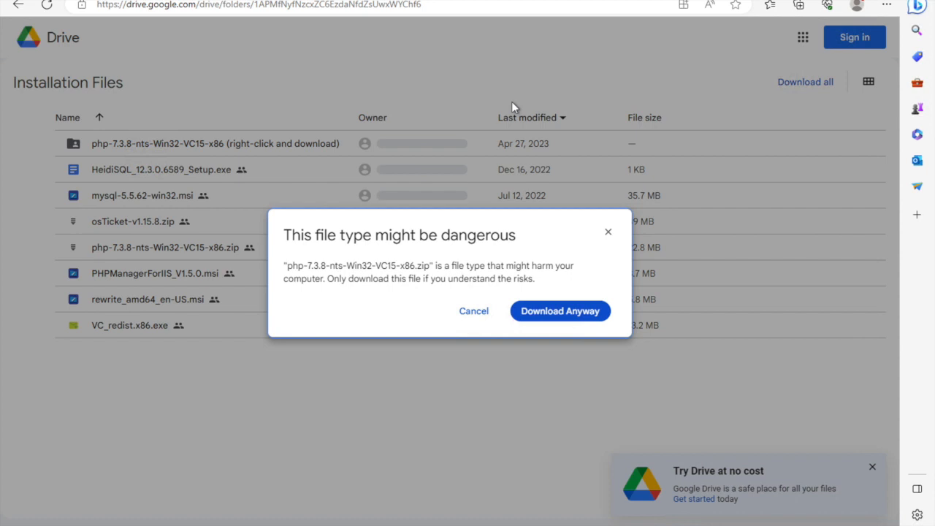
click(609, 233)
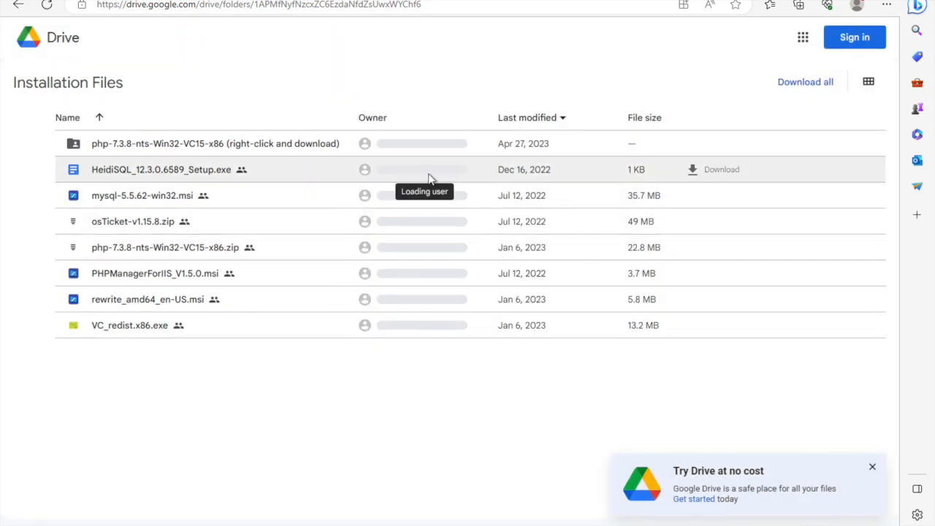
Download VC_redist.x86.exe from the Drive folder and run its installer.
click(703, 327)
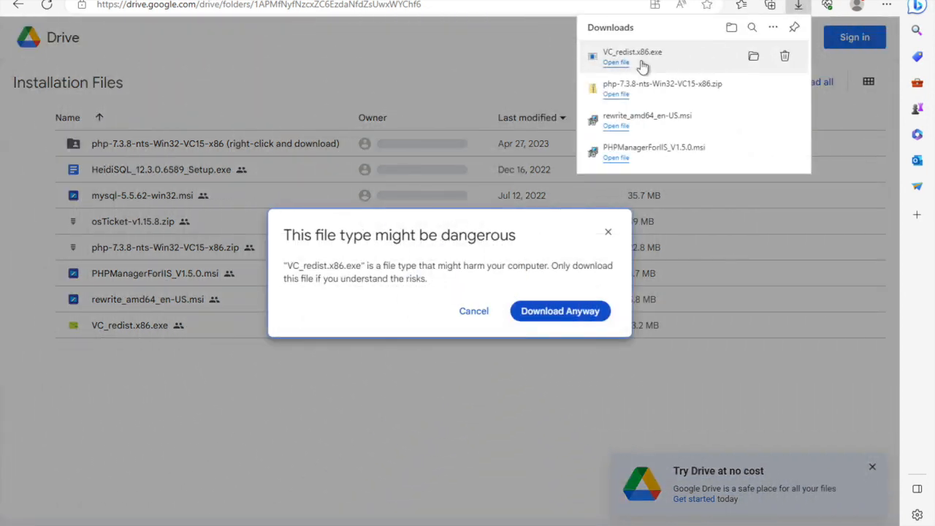
click(642, 65)
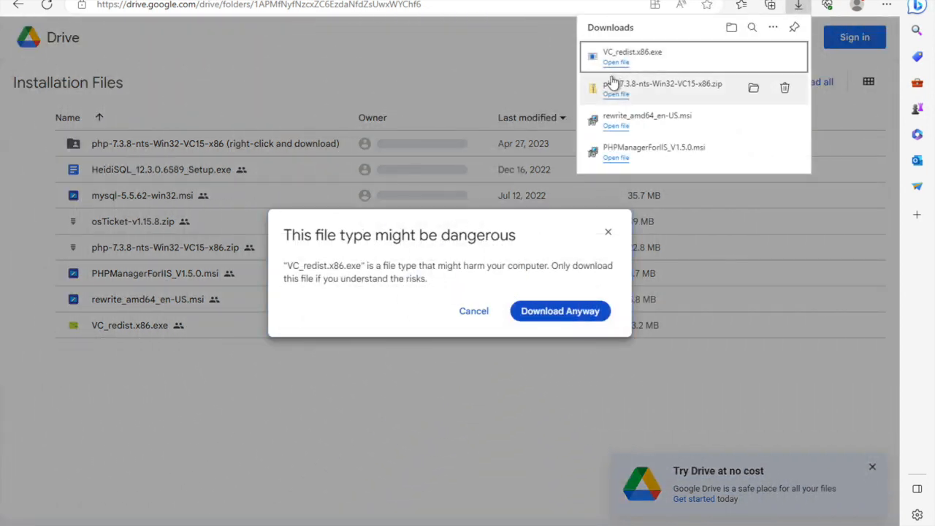
click(621, 63)
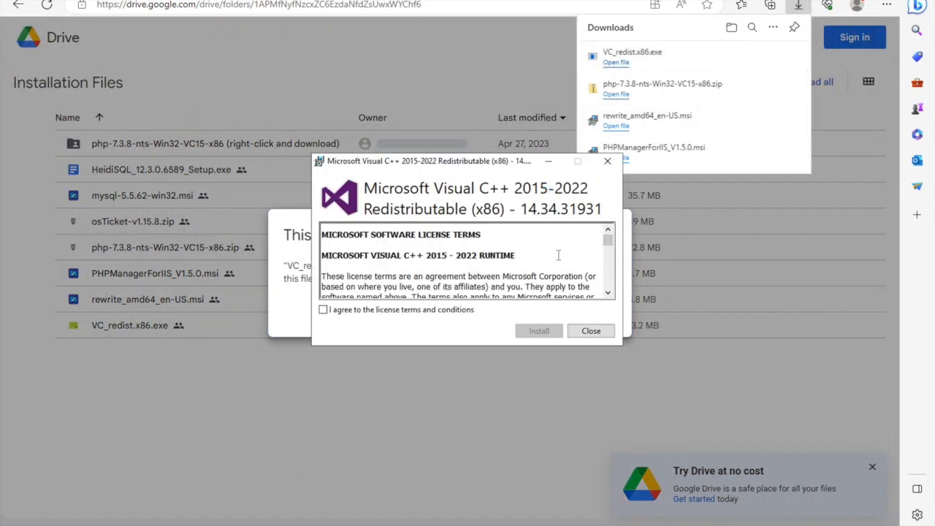
Agree to the license terms, install the Visual C++ 2015-2022 Redistributable (x86), and close the setup and the Drive file-type warning.
click(424, 310)
click(544, 330)
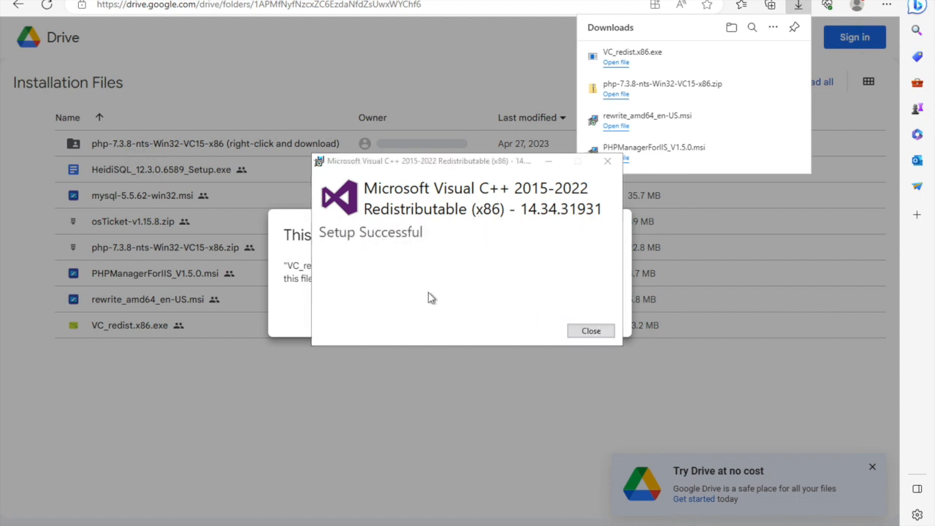
click(593, 330)
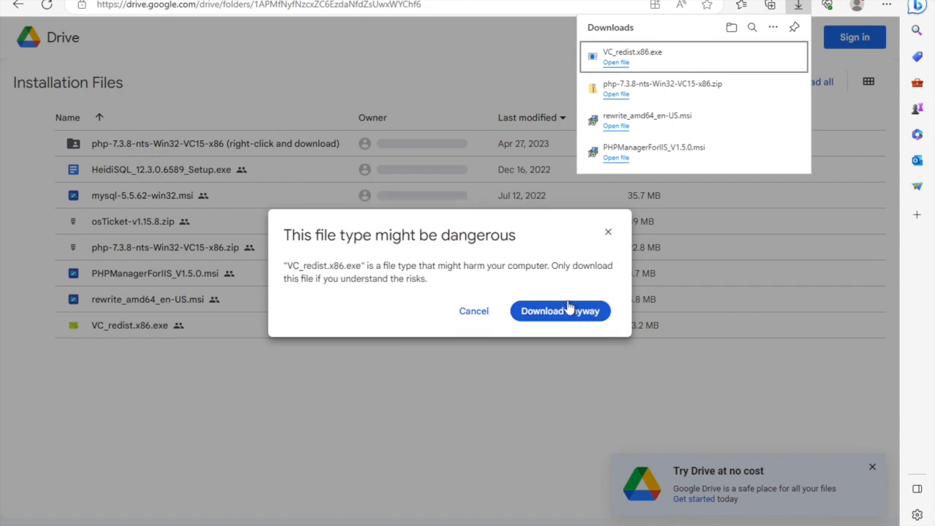
click(608, 234)
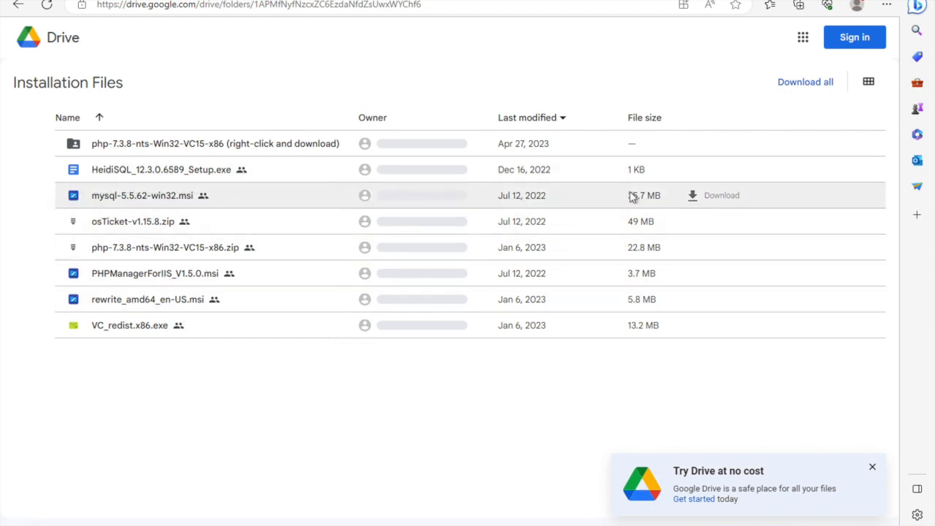
Download mysql-5.5.62-win32.msi from the Drive folder despite the file-type warning and run its installer.
click(707, 195)
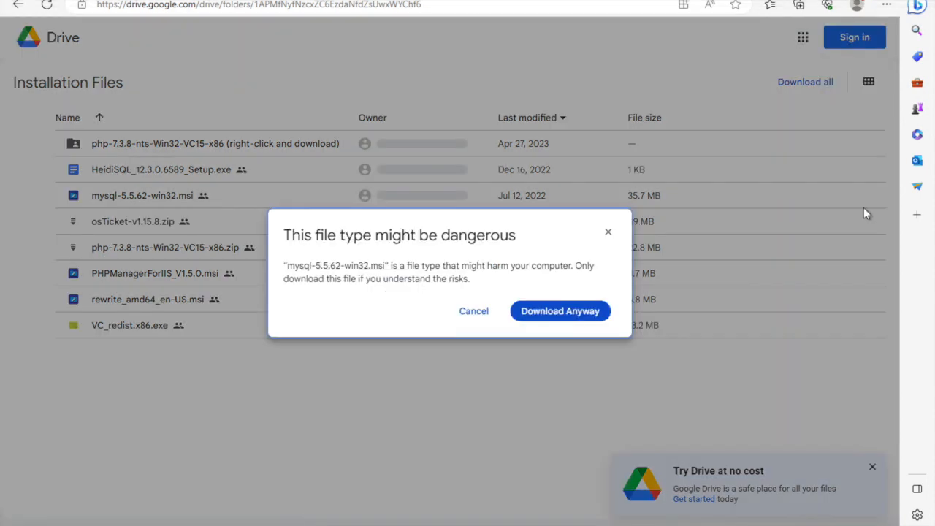
click(571, 321)
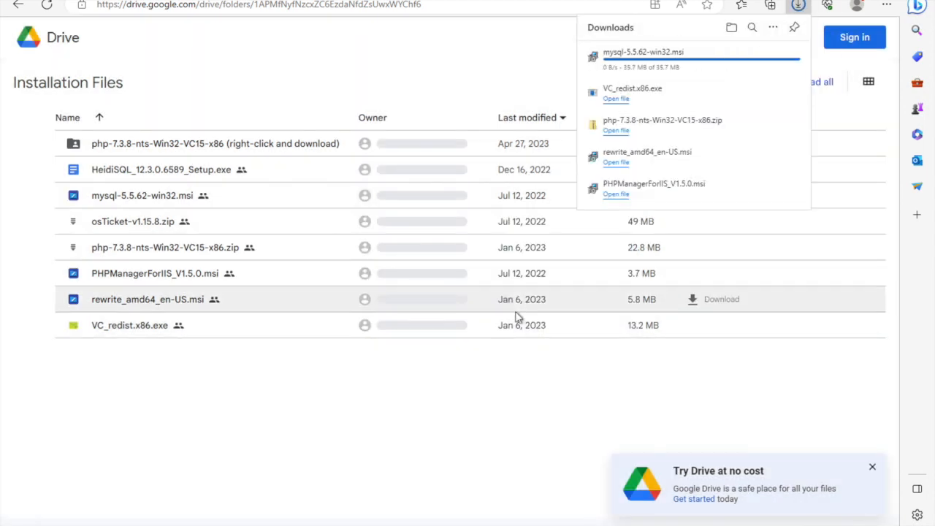
click(687, 62)
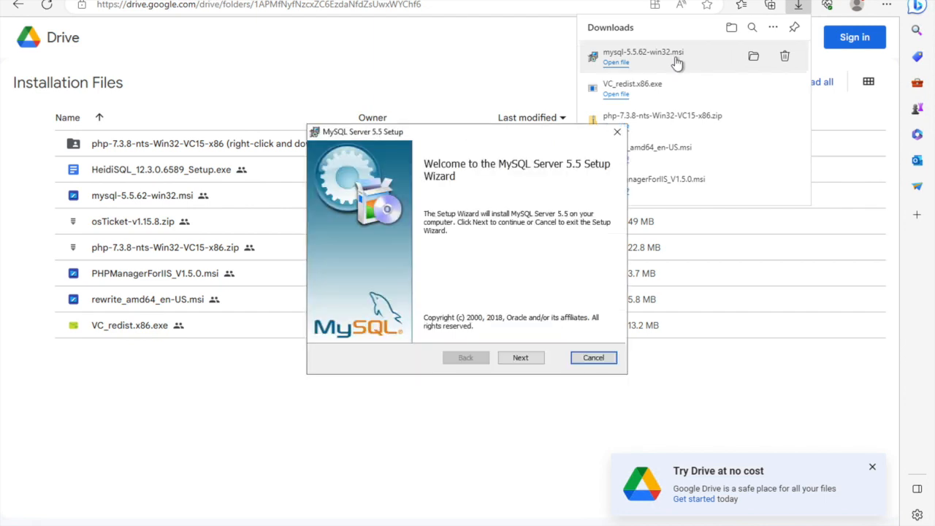
Accept the license agreement, install MySQL Server 5.5 with the Typical setup, and finish with the Instance Configuration Wizard set to launch.
click(520, 357)
click(426, 328)
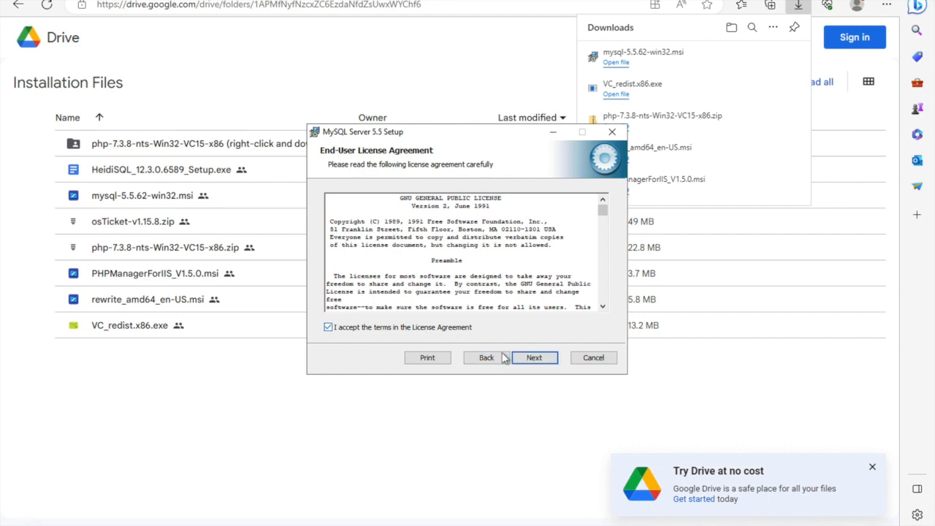
click(534, 357)
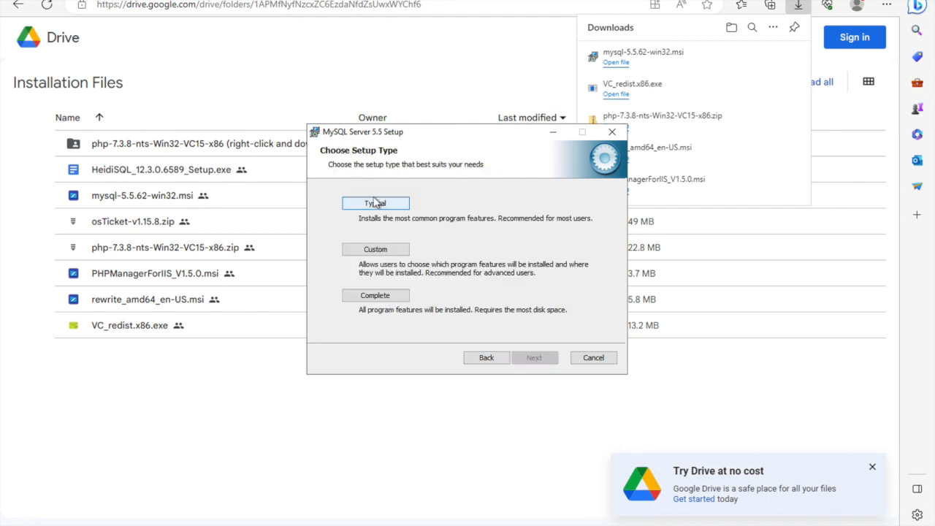
click(376, 203)
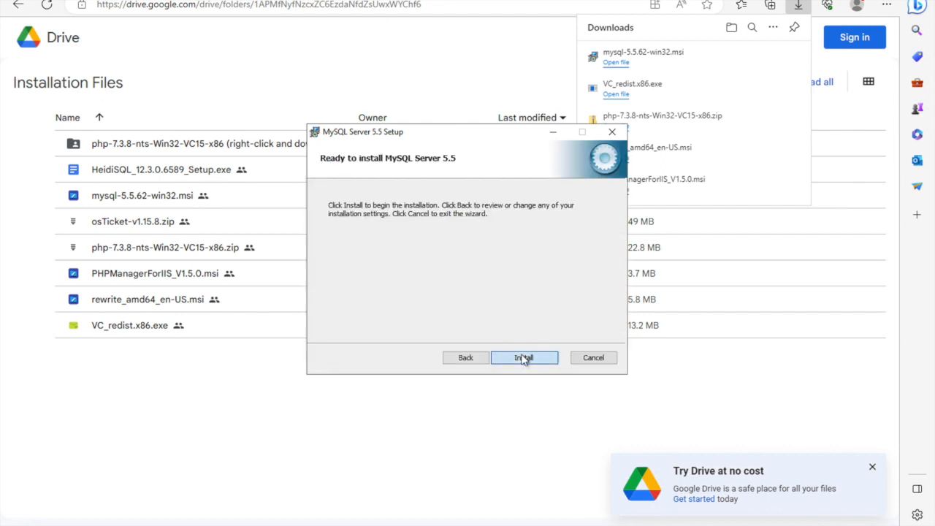
click(523, 358)
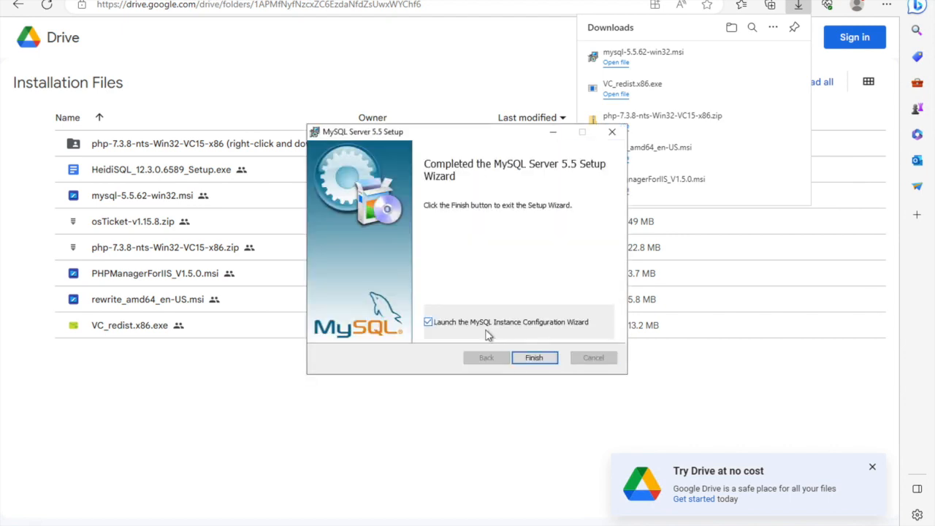
click(539, 359)
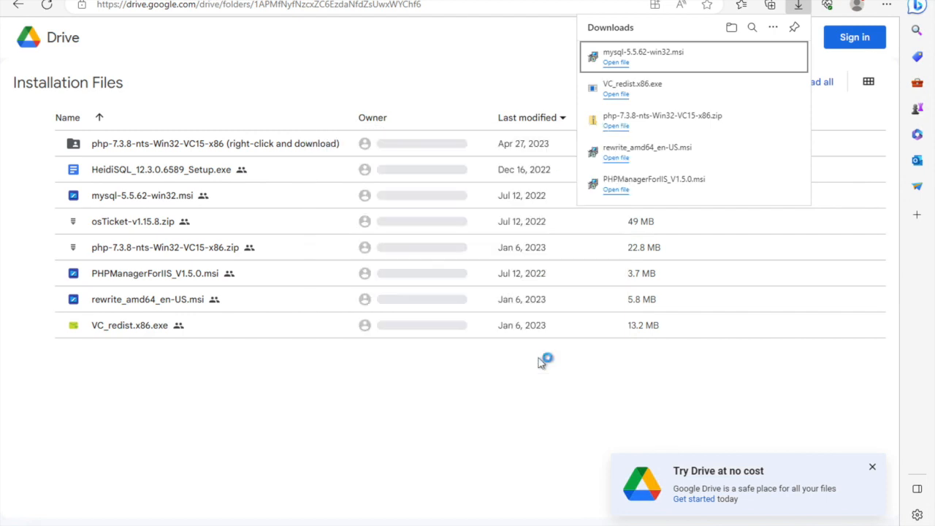
Choose Standard Configuration for the MySQL server instance and keep it installed as the automatically launched Windows service MySQL.
click(436, 392)
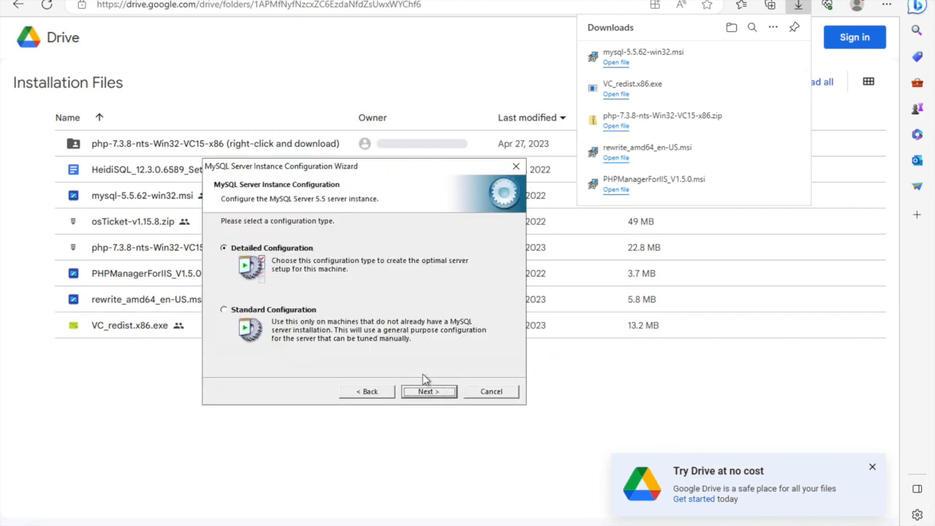
click(314, 316)
click(445, 390)
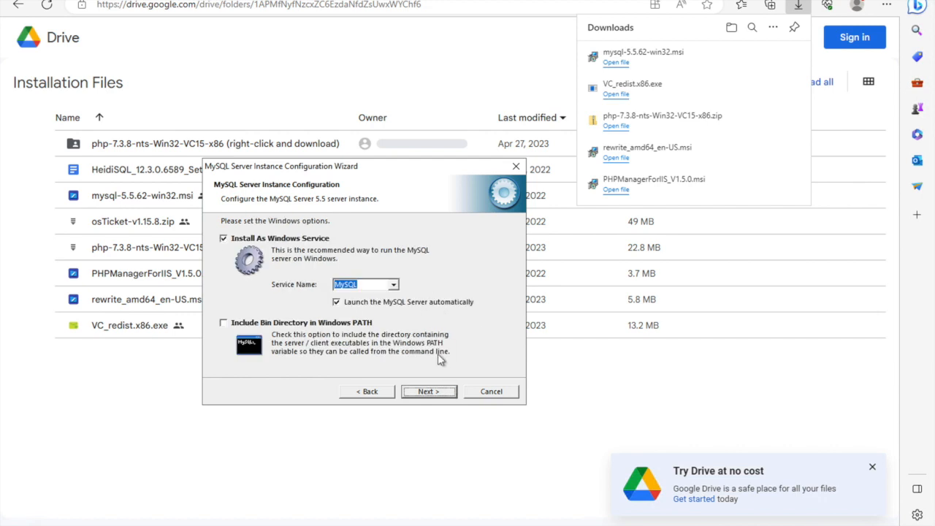
click(428, 392)
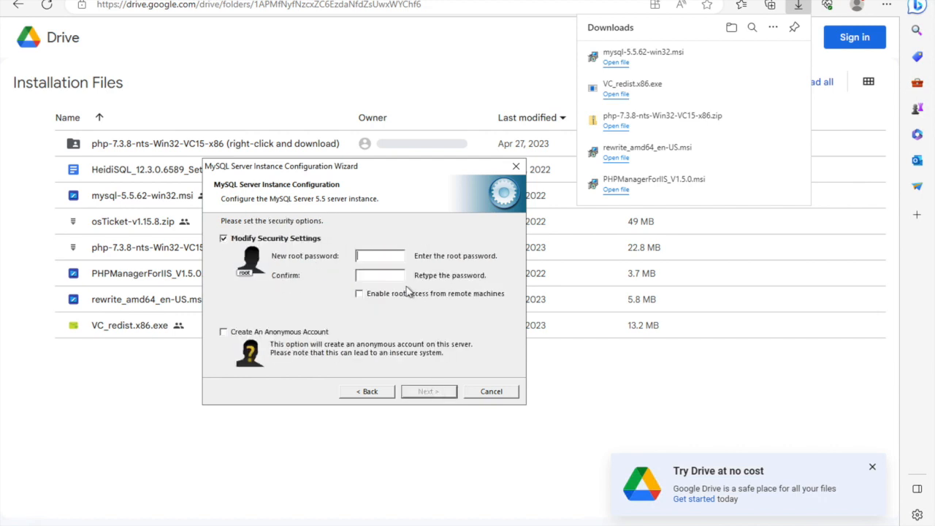
Enter and confirm the new MySQL root password, execute the instance configuration and finish the wizard.
text(r)
text(t)
click(441, 394)
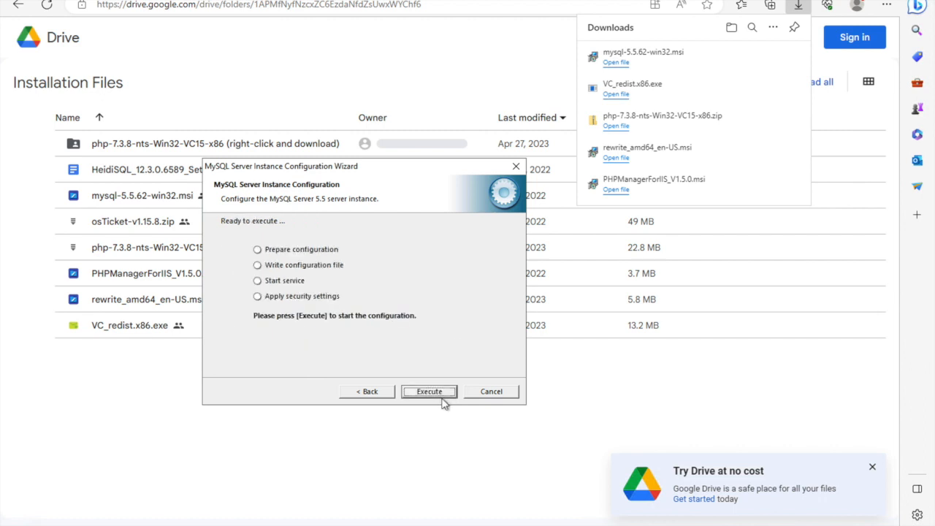
click(442, 401)
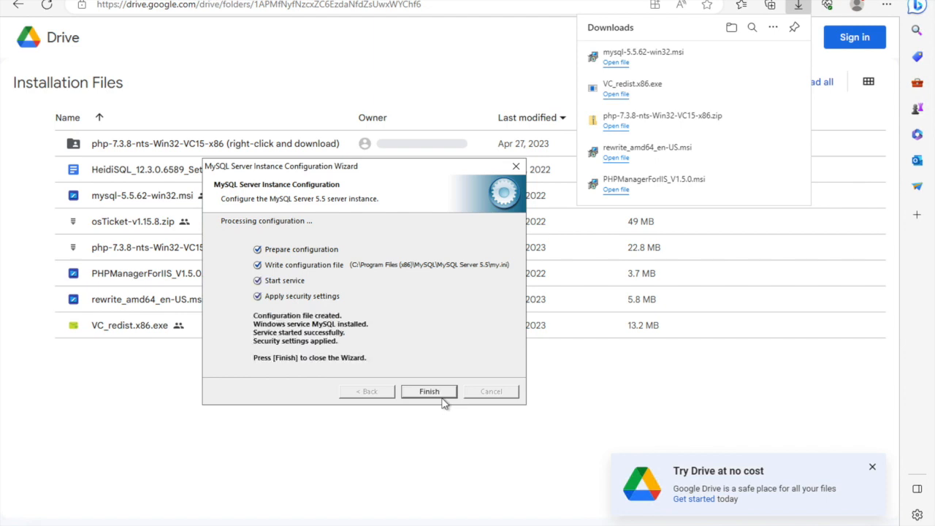
click(442, 399)
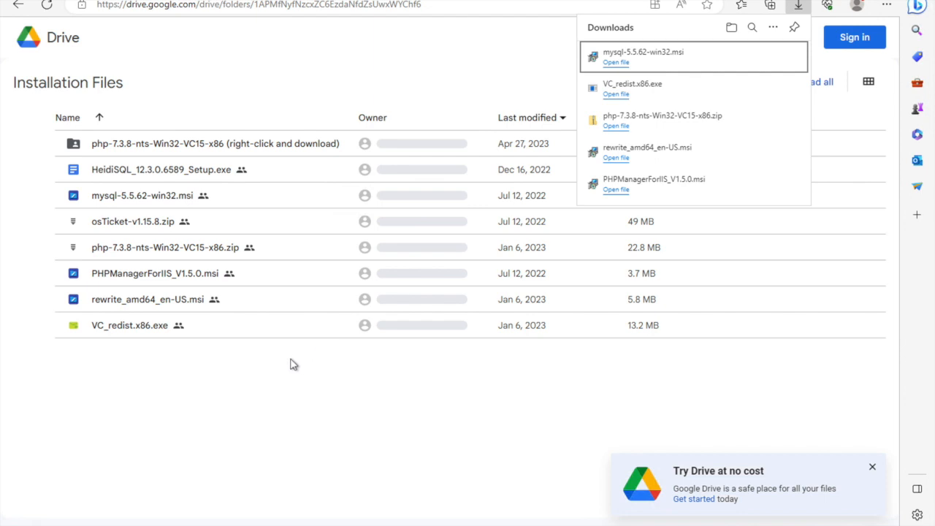
Run Internet Information Services (IIS) Manager as administrator and open PHP Manager for the VM-osTicket server.
click(157, 525)
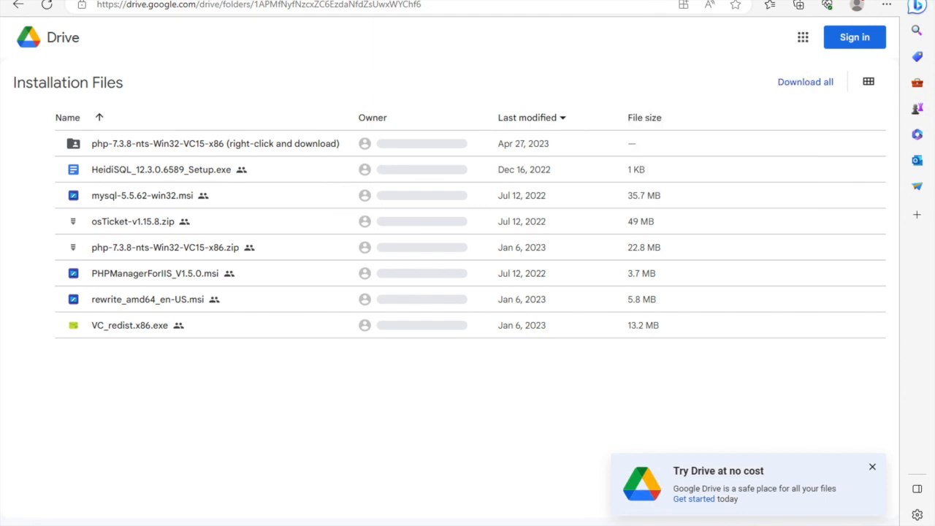
text(ii)
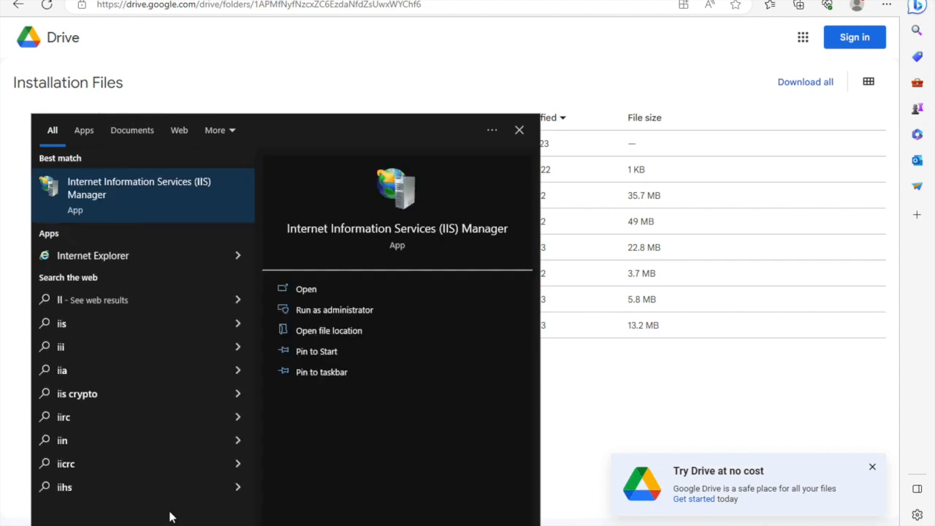
click(300, 312)
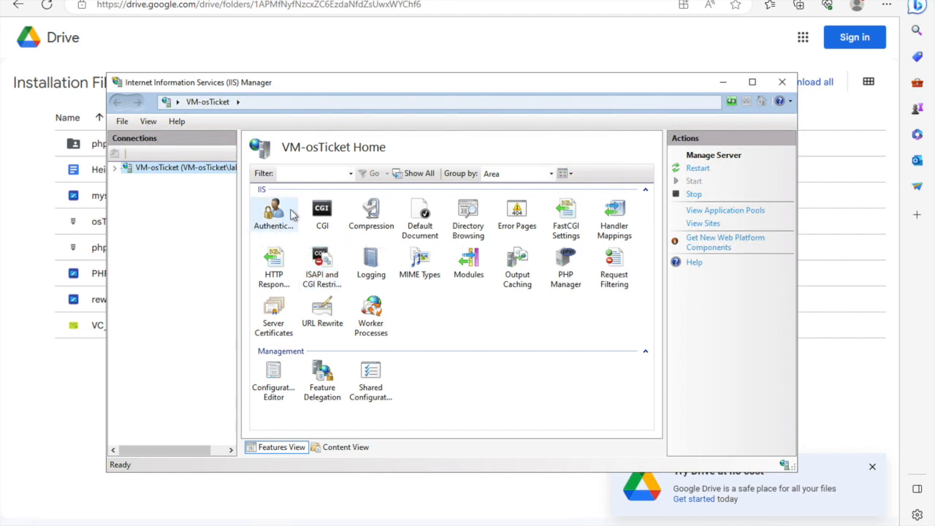
double_click(567, 279)
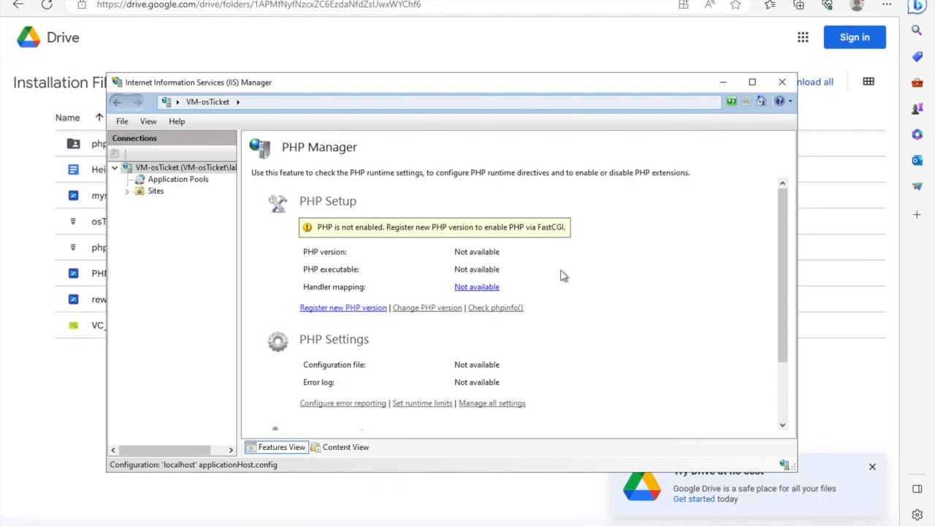
Register php-cgi from the C:\PHP folder as a new PHP version in IIS, then minimize IIS Manager.
click(376, 310)
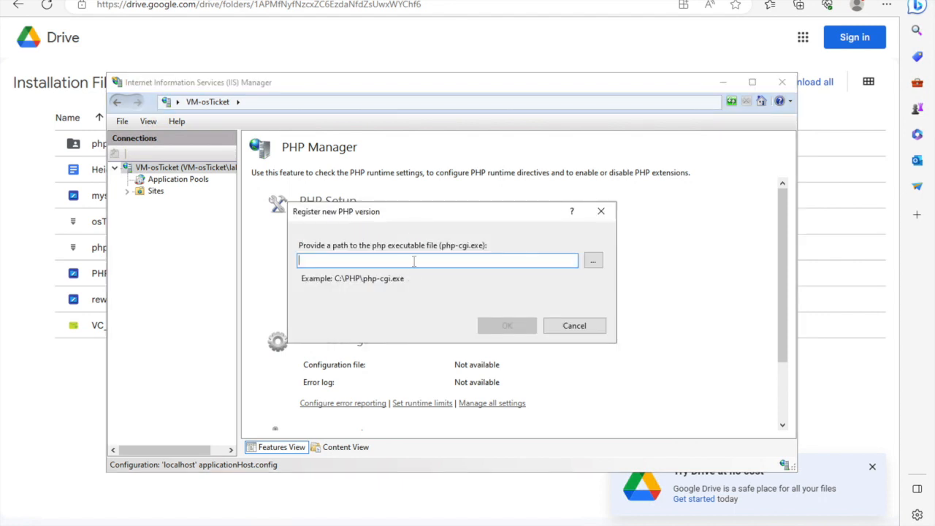
click(592, 263)
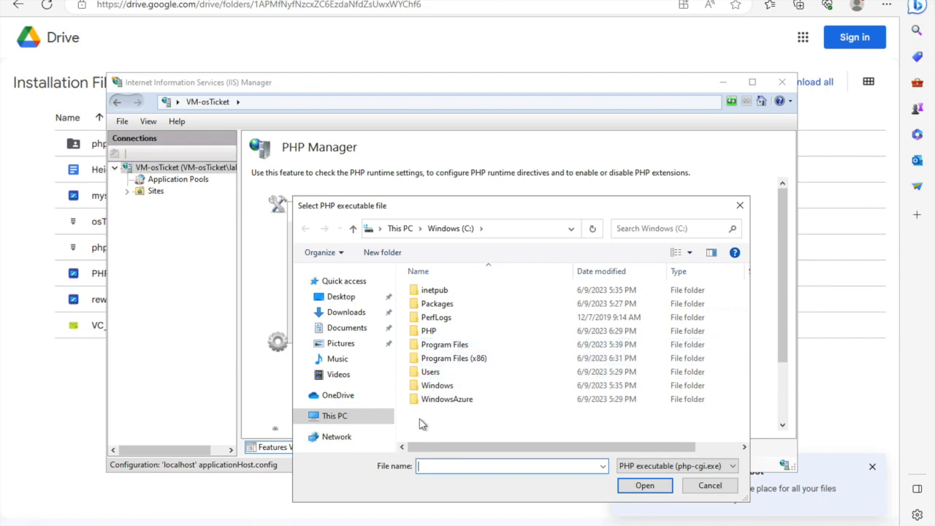
double_click(430, 331)
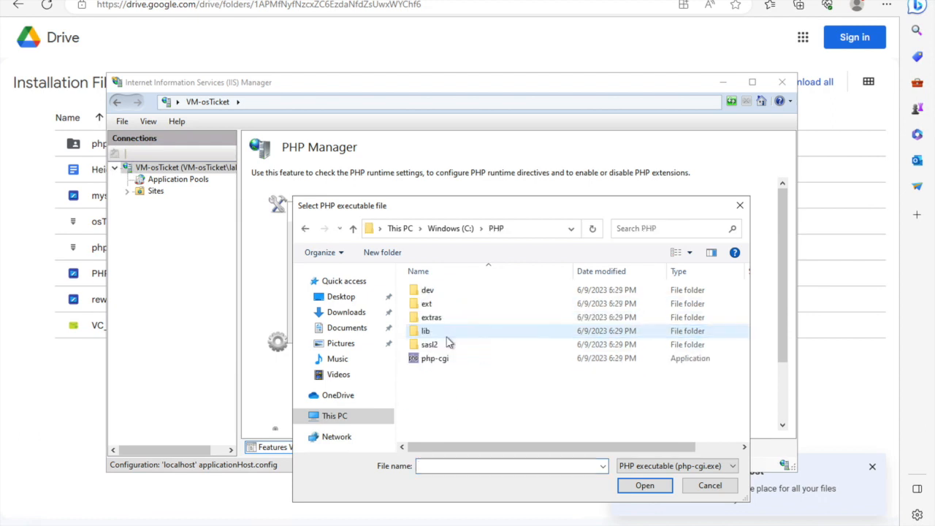
click(452, 359)
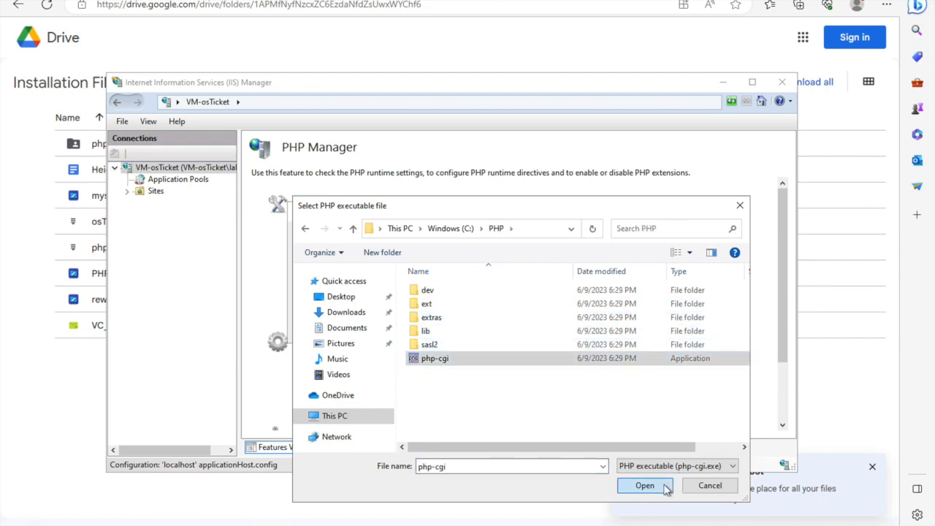
click(645, 485)
click(506, 328)
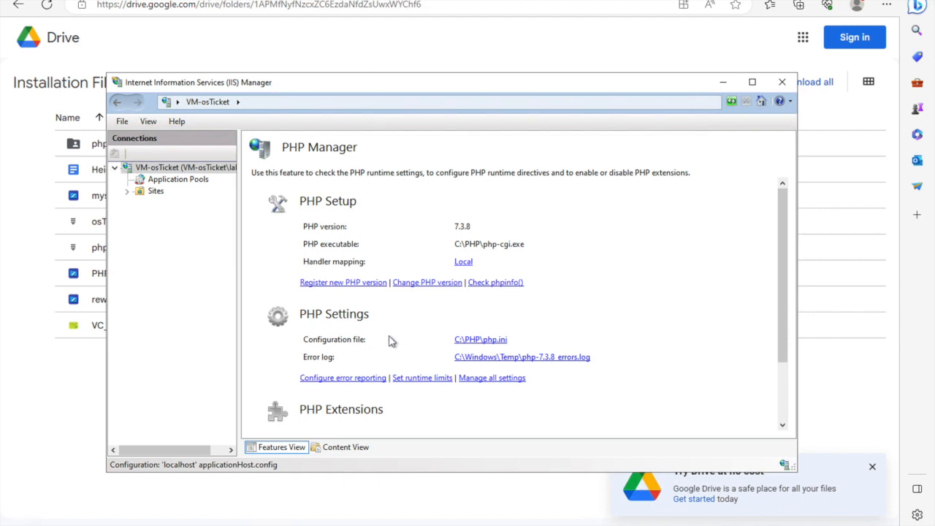
click(723, 82)
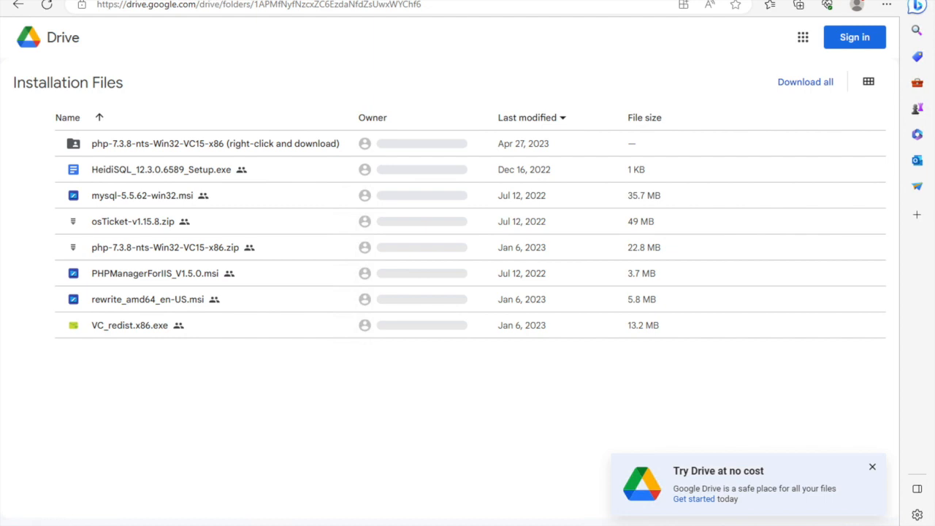
Download osTicket-v1.15.8.zip from the Drive folder despite the virus-scan warning and open the archive.
mouse_move(3, 516)
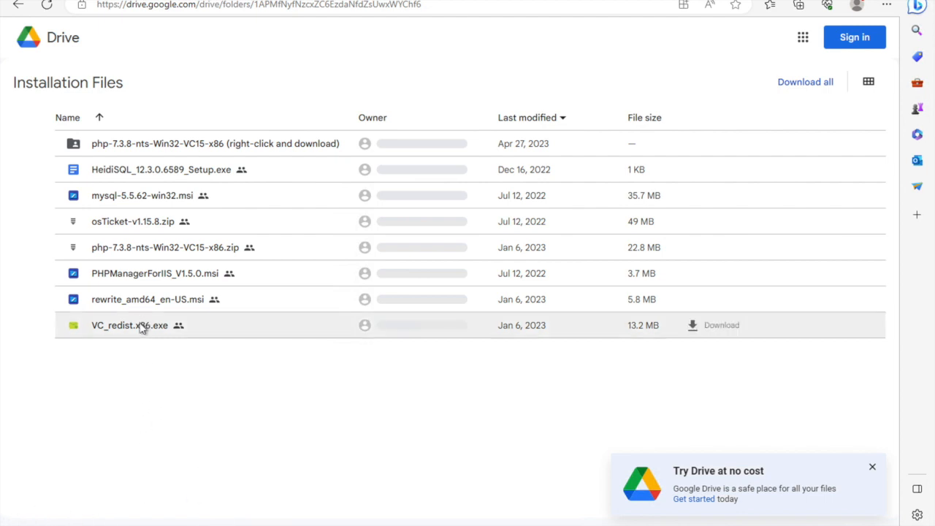
click(712, 221)
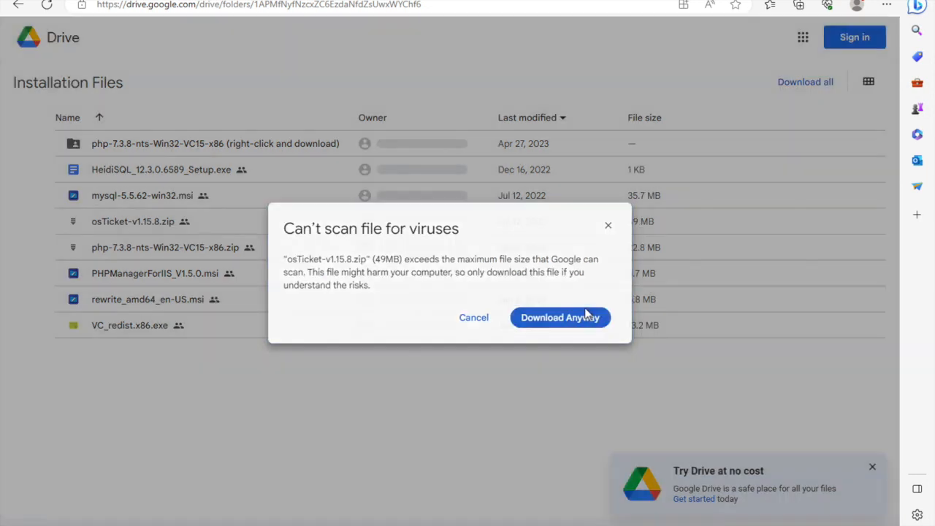
click(591, 317)
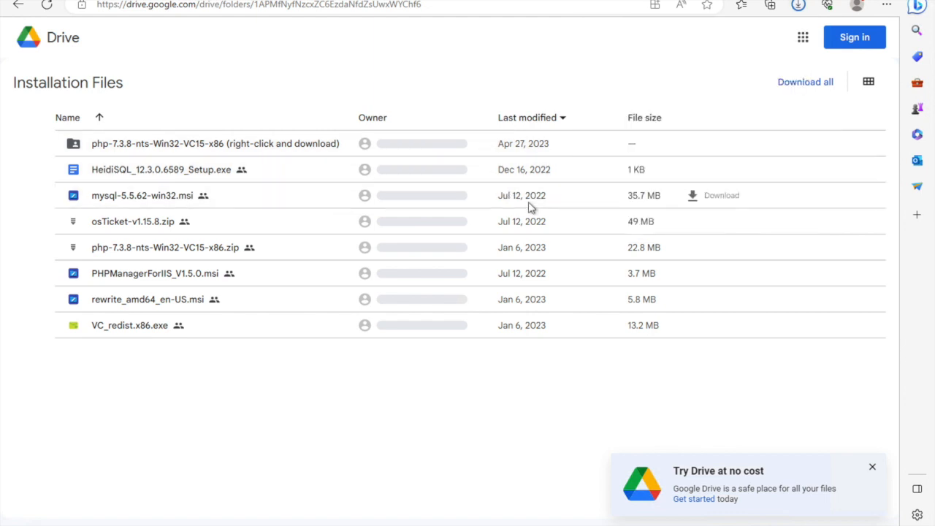
click(801, 7)
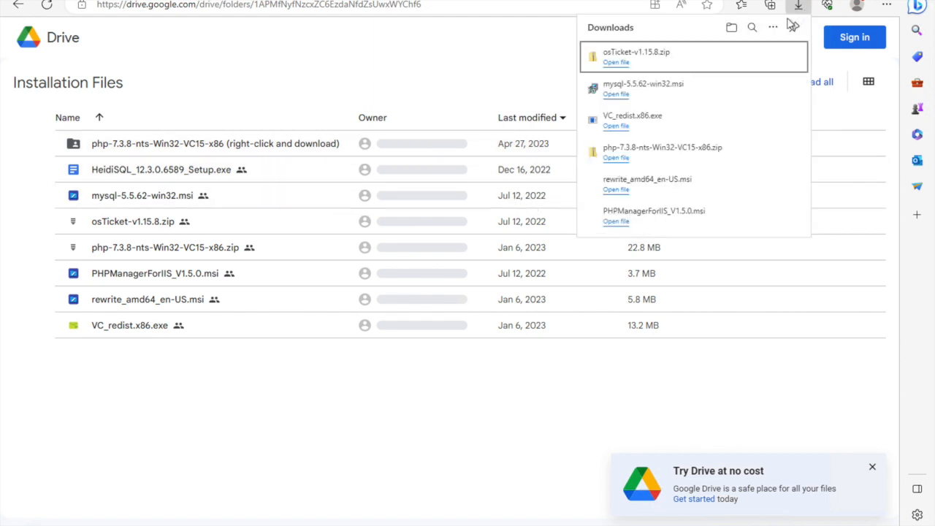
click(673, 61)
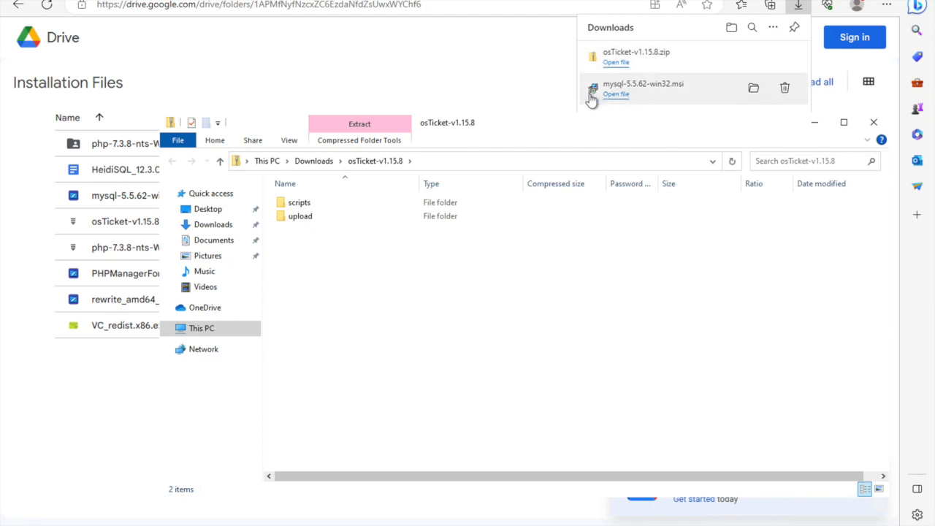
Extract all files of the osTicket-v1.15.8 archive to C:\inetpub\wwwroot.
right_click(355, 213)
click(334, 224)
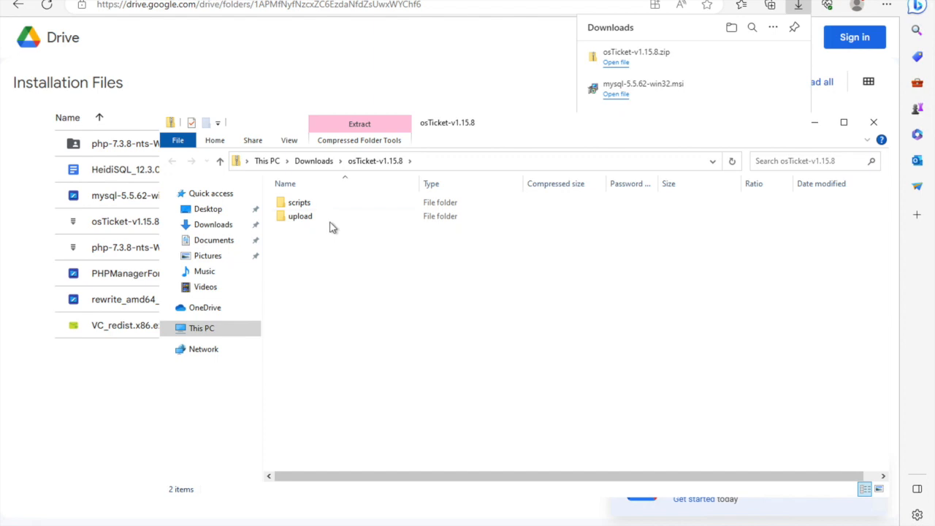
right_click(329, 218)
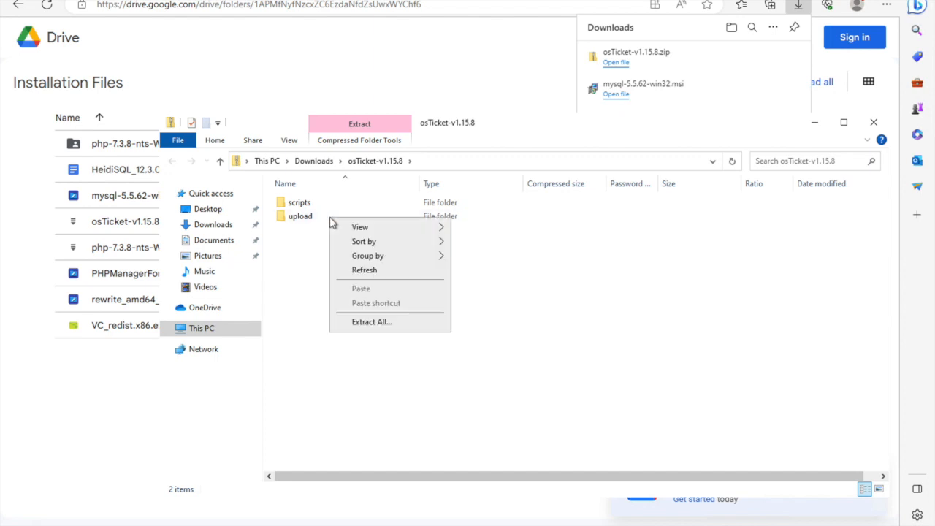
click(397, 322)
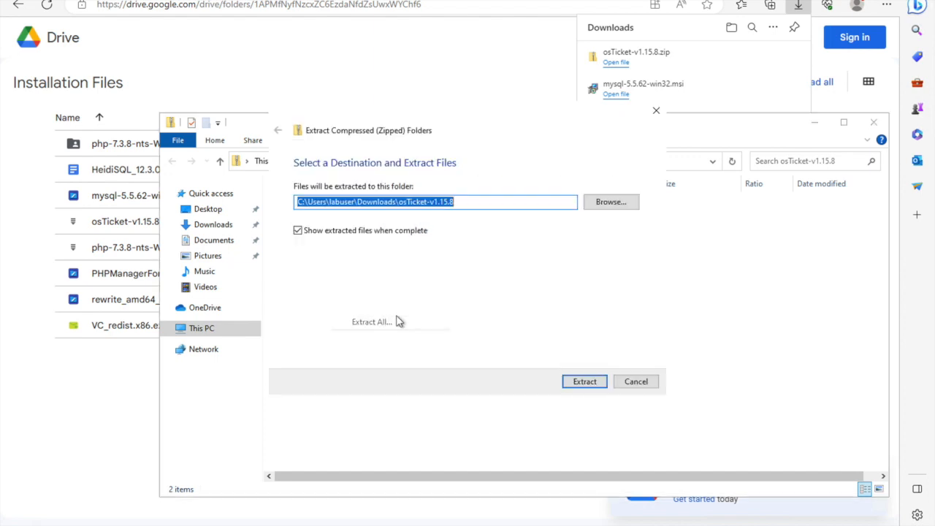
click(488, 200)
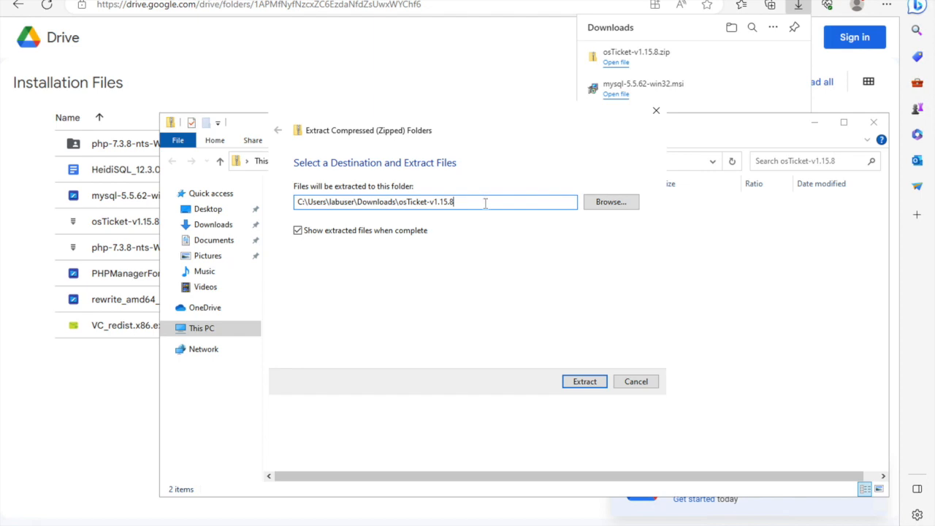
drag(485, 203, 338, 217)
key(BackSpace)
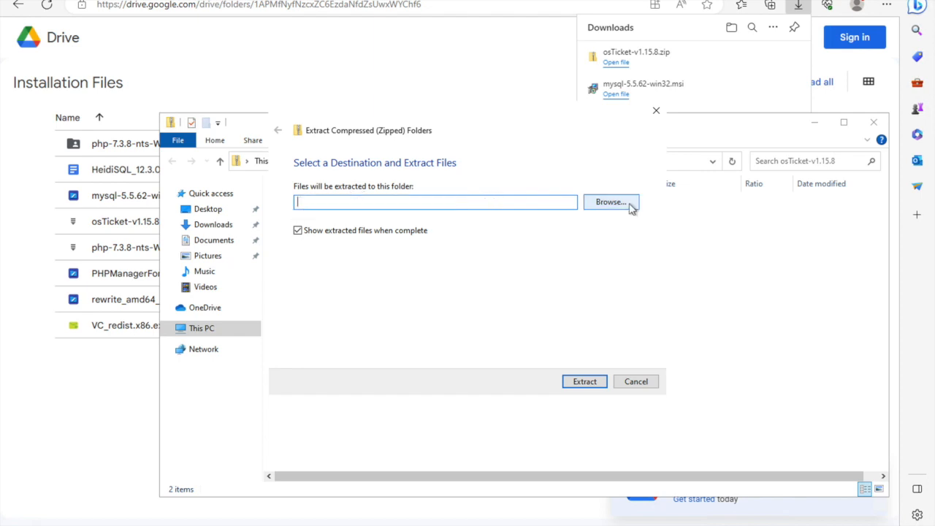
text(C:\inetpub)
text(\wwwroot)
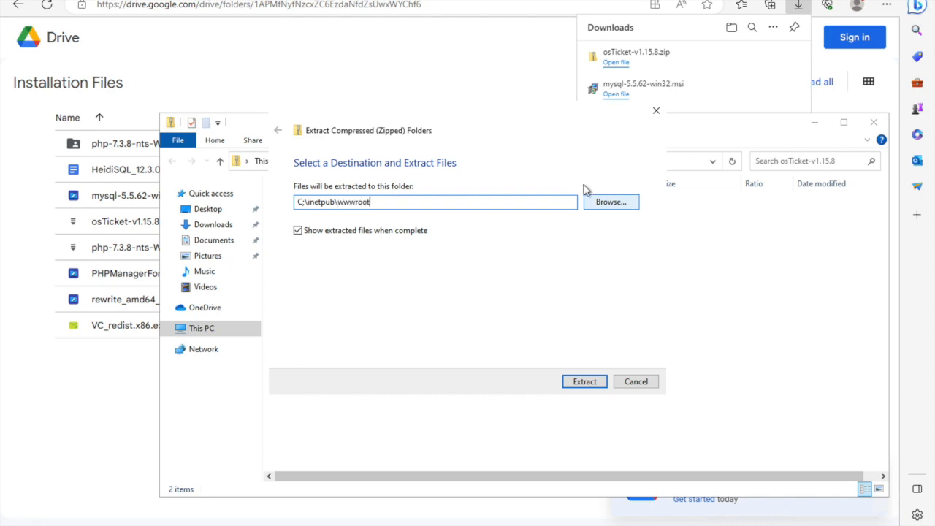
click(301, 202)
key(Delete)
text(:)
click(582, 382)
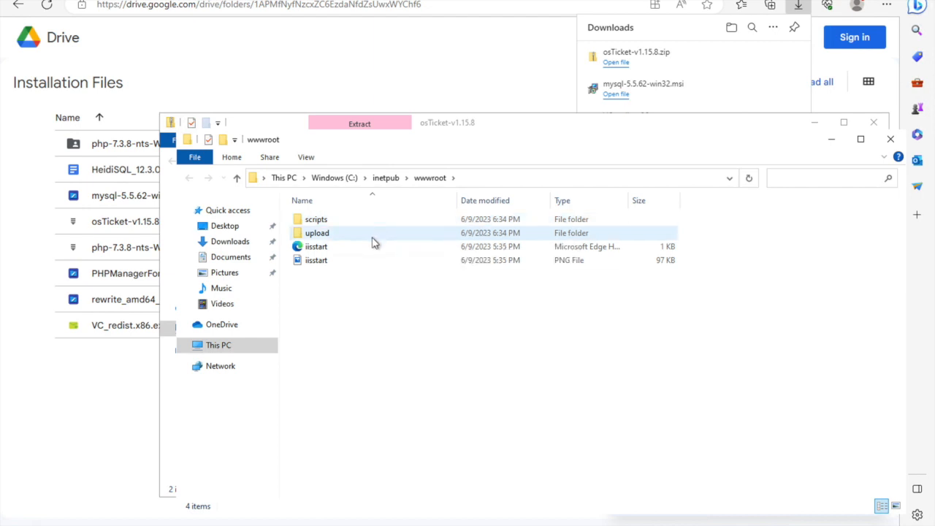
Rename the upload folder in C:\inetpub\wwwroot to osTicket.
right_click(372, 237)
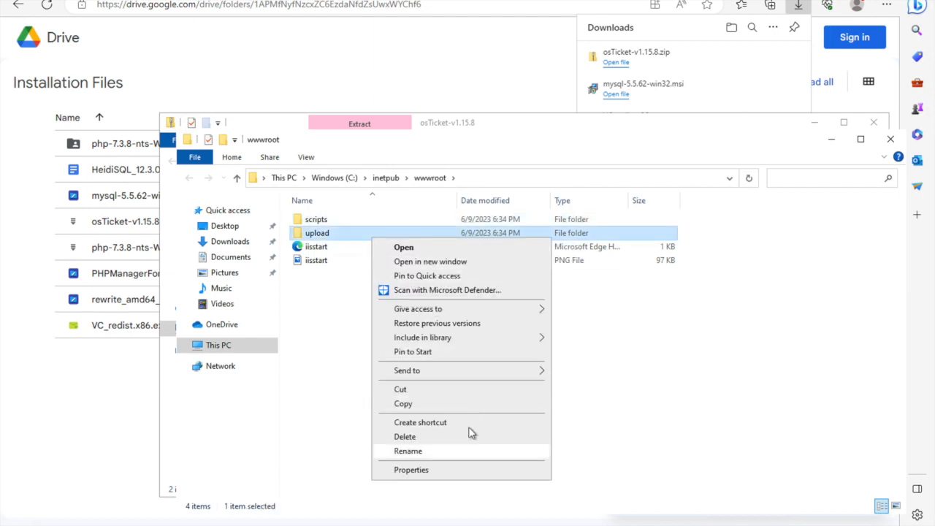
click(461, 452)
text(osTicket)
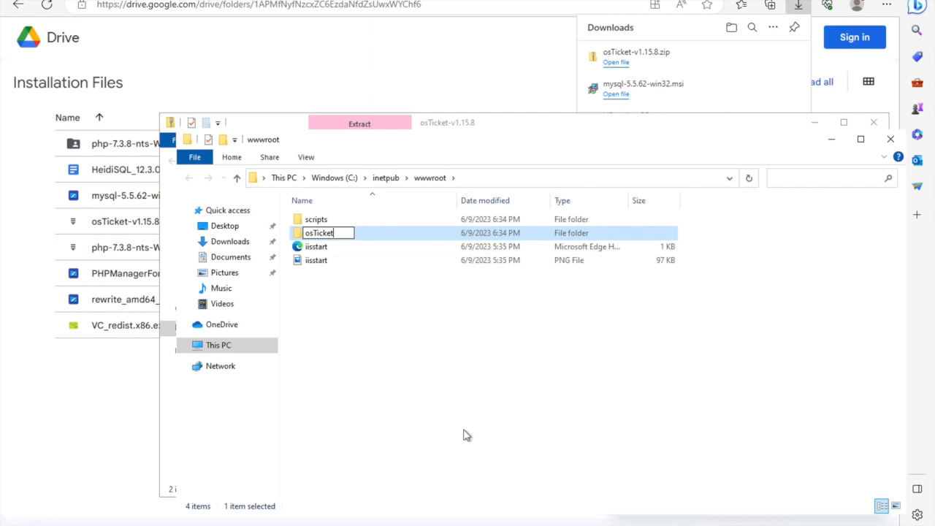
click(438, 440)
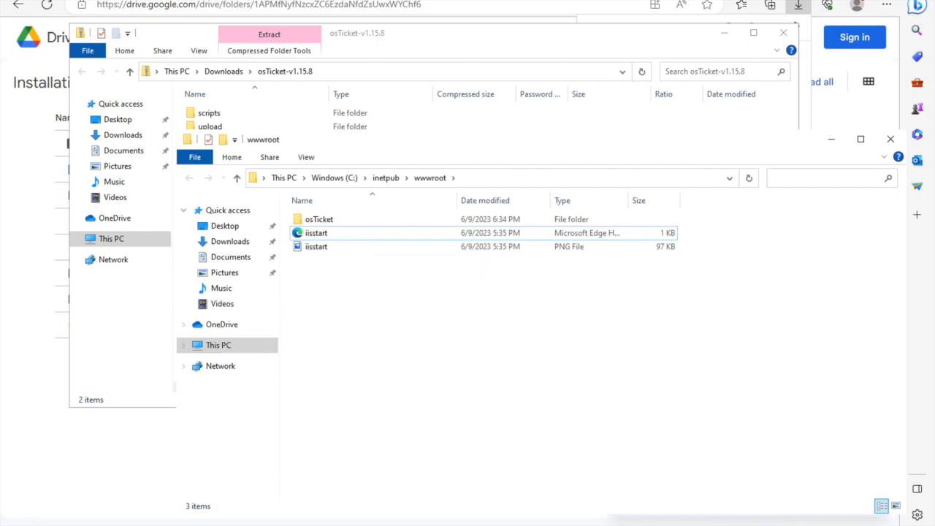
Switch to IIS Manager, stop the VM-osTicket server and start it again.
click(430, 524)
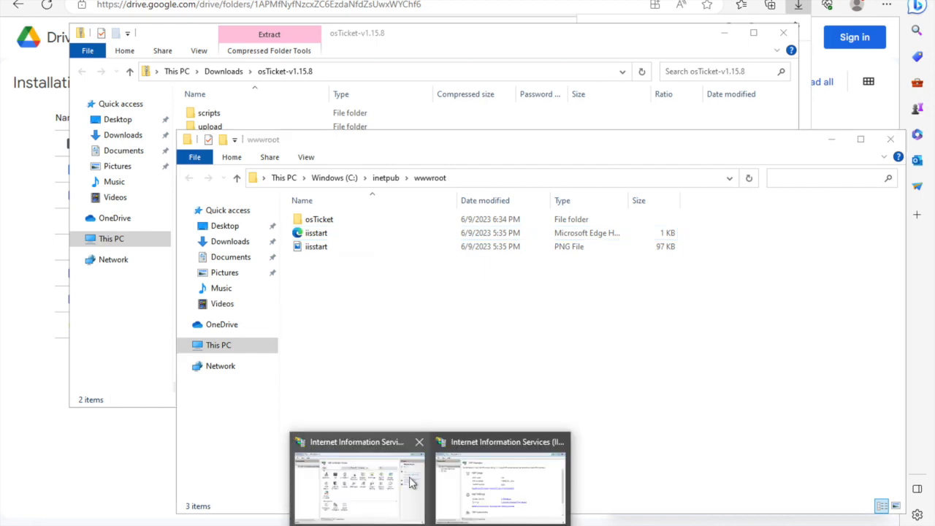
click(413, 482)
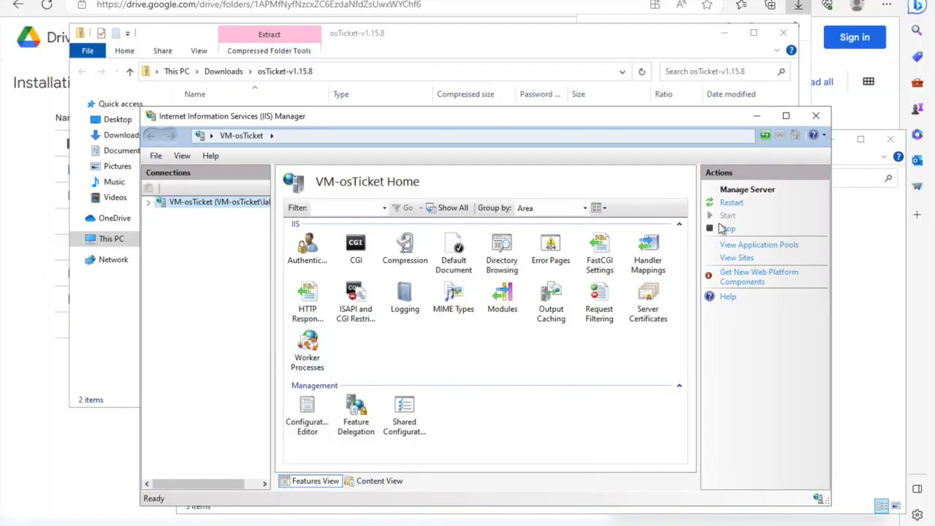
click(726, 229)
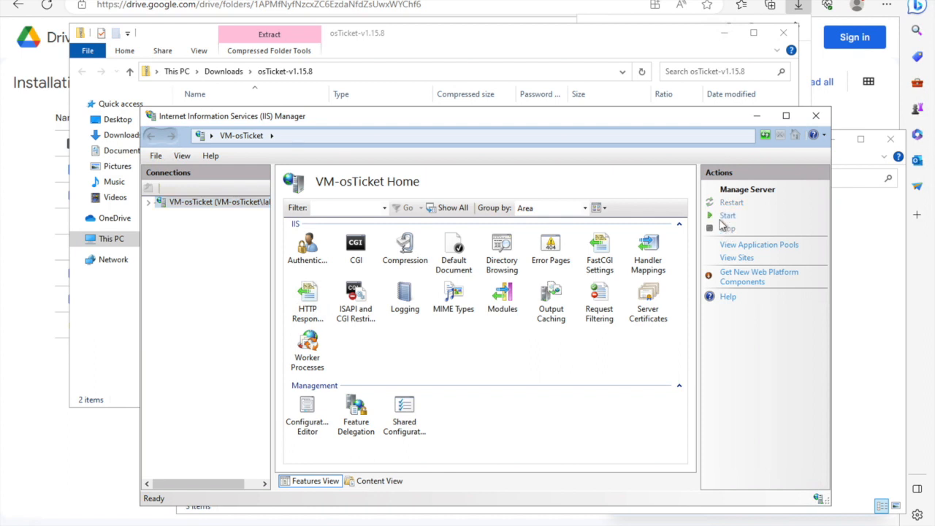
click(721, 217)
click(723, 208)
Select the osTicket folder under Sites > Default Web Site and browse it on *:80 (http).
click(149, 202)
click(161, 225)
click(179, 238)
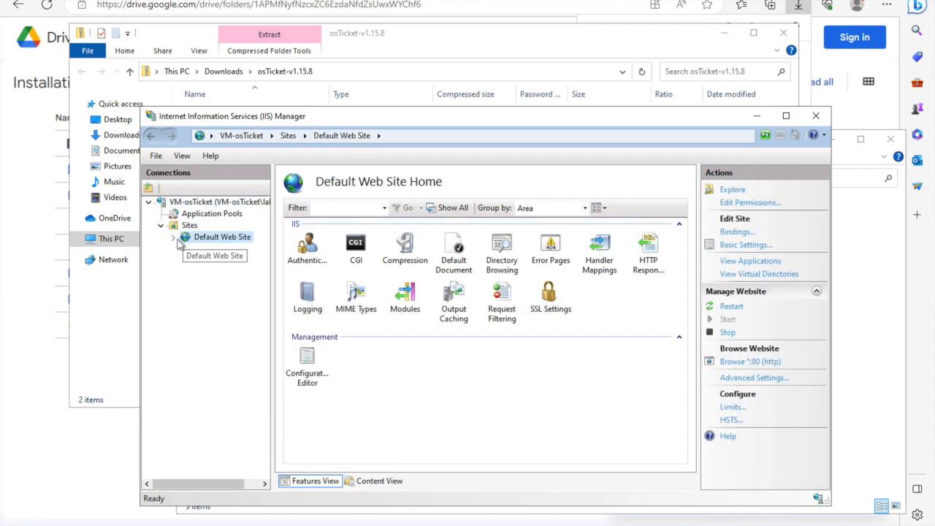
click(174, 238)
click(204, 251)
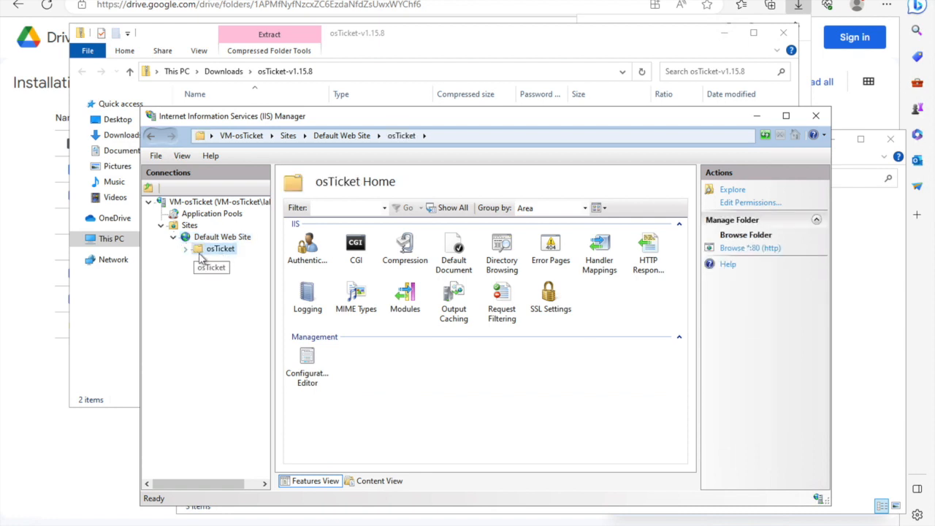
click(733, 250)
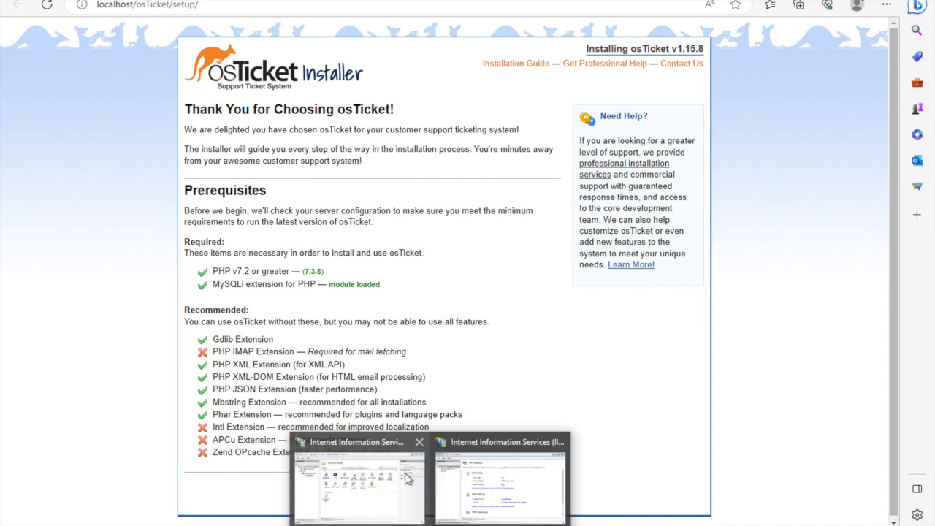
Switch back to the IIS Manager window showing the osTicket folder of Default Web Site.
click(360, 479)
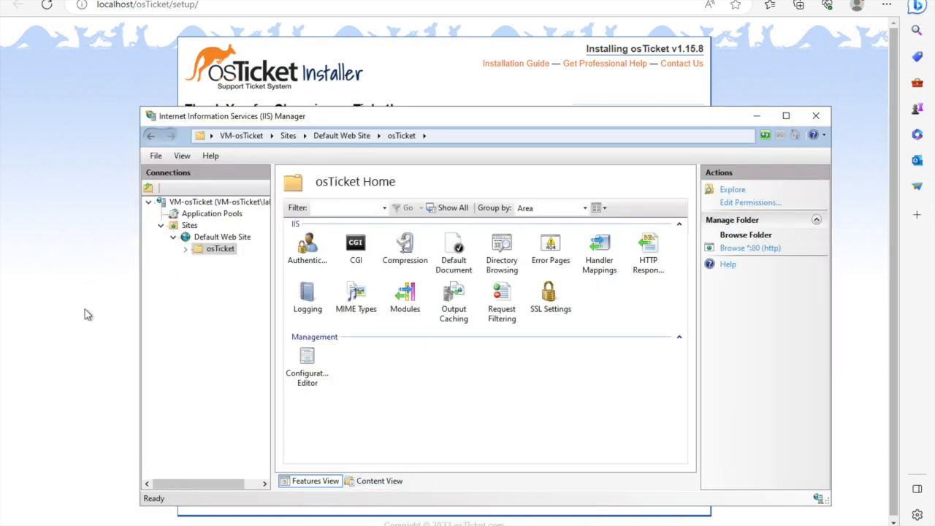